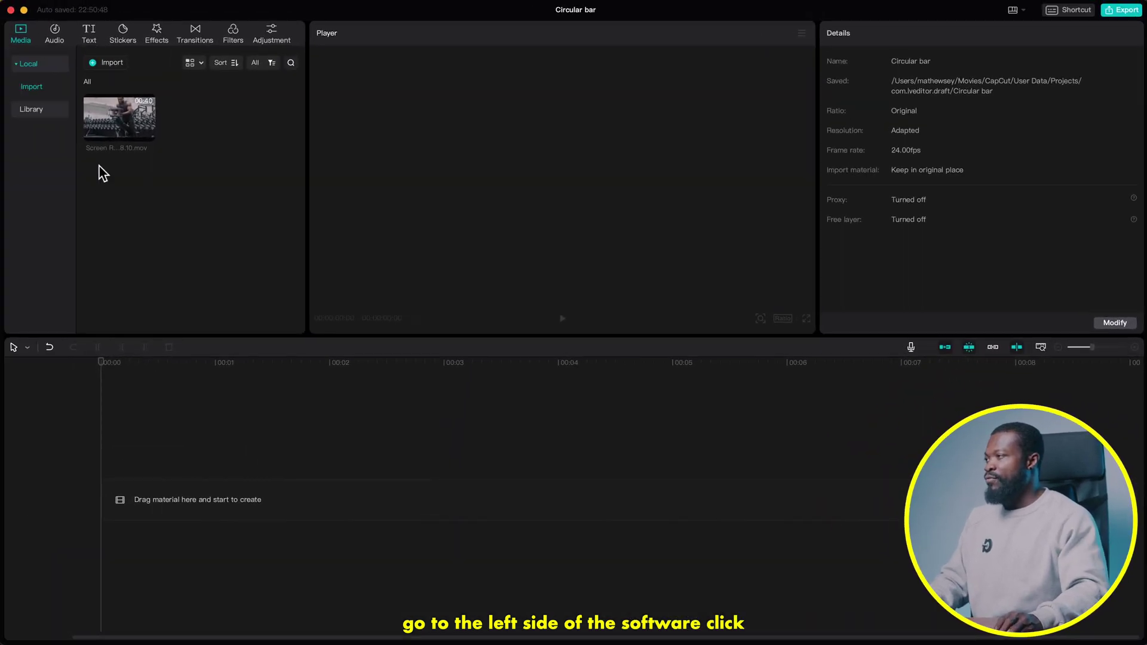
# - Show the Text presets so the Default text preset is available
pyautogui.click(94, 42)
# - Add a Default text clip to the timeline and replace its wording with a single dot
pyautogui.moveTo(105, 95); pyautogui.dragTo(134, 500)
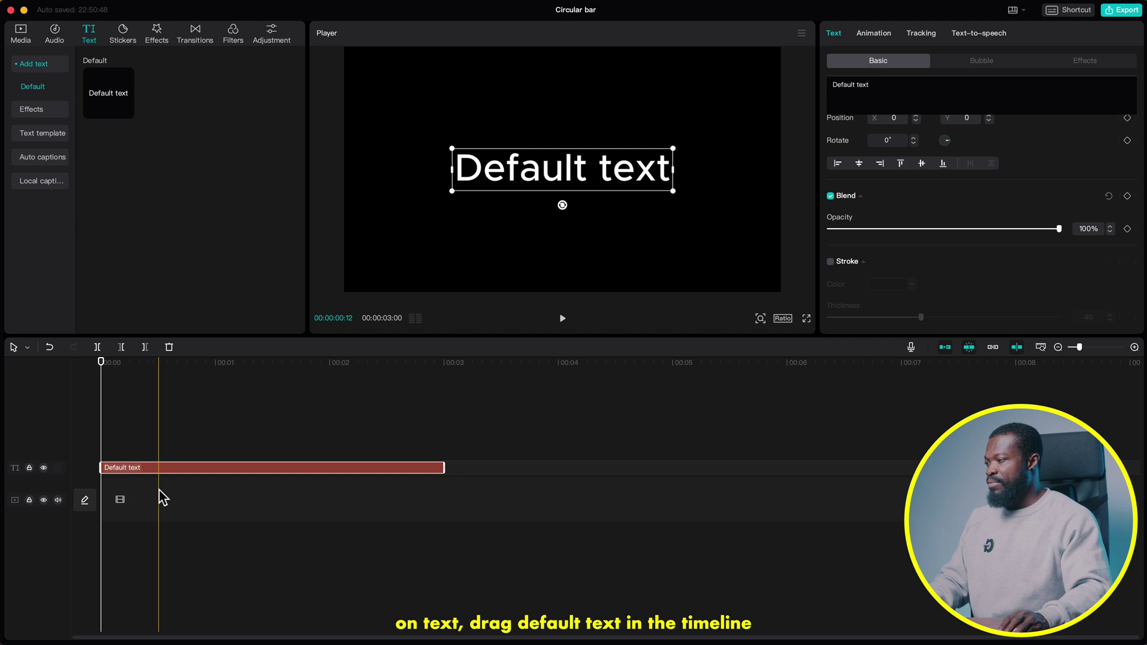
pyautogui.click(200, 467)
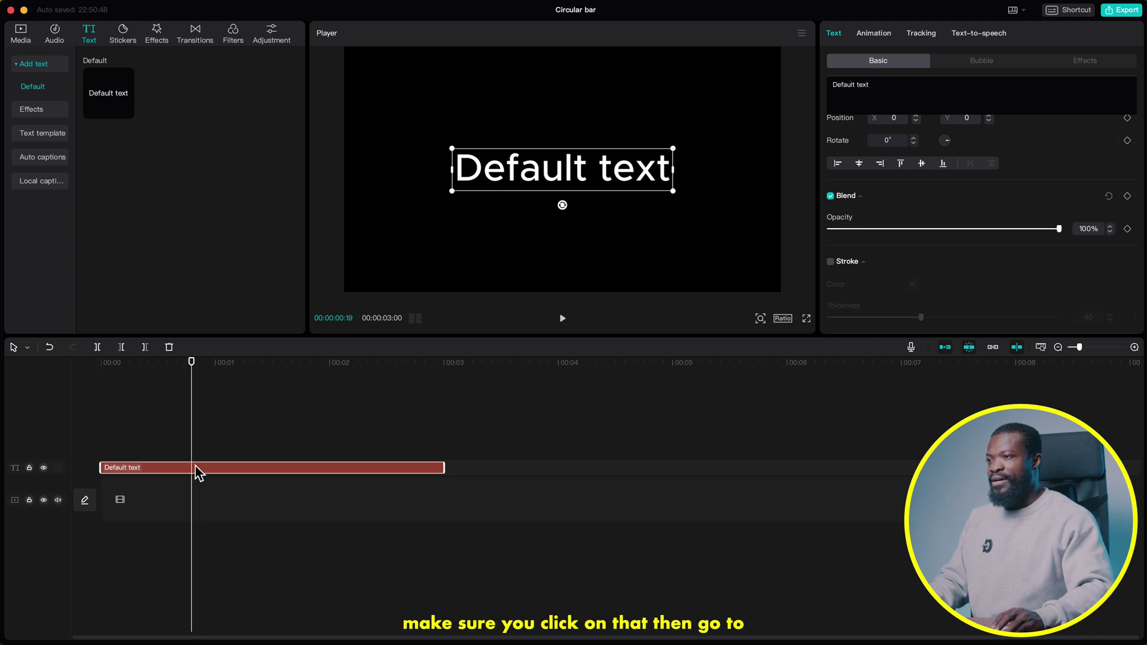
pyautogui.click(923, 88)
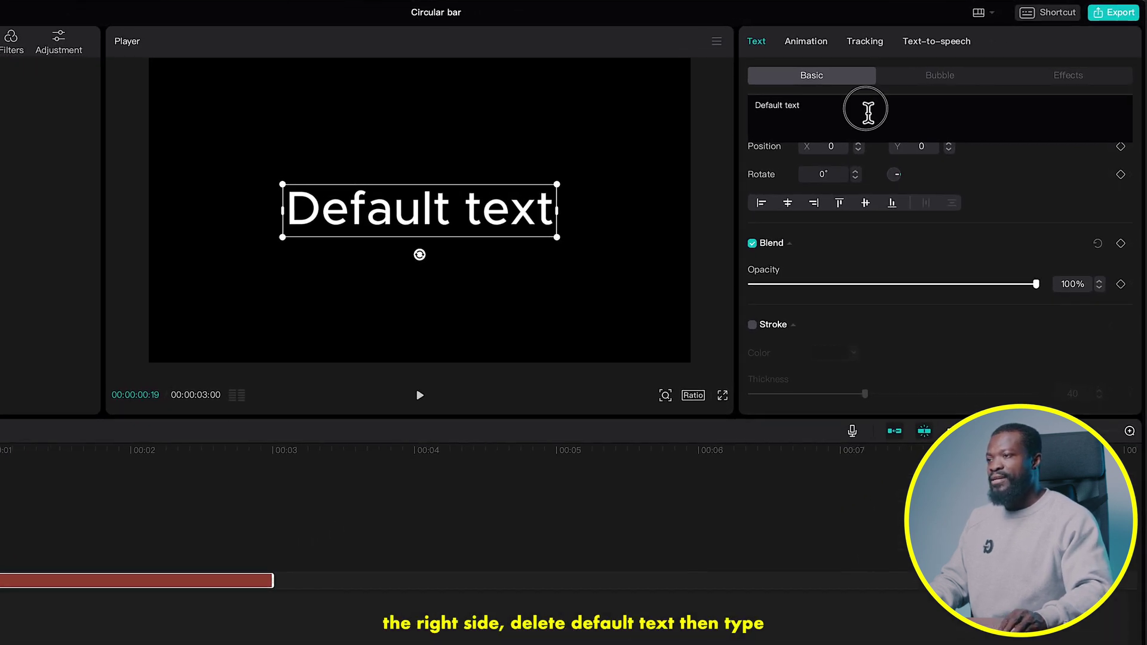
pyautogui.moveTo(867, 109); pyautogui.dragTo(751, 113)
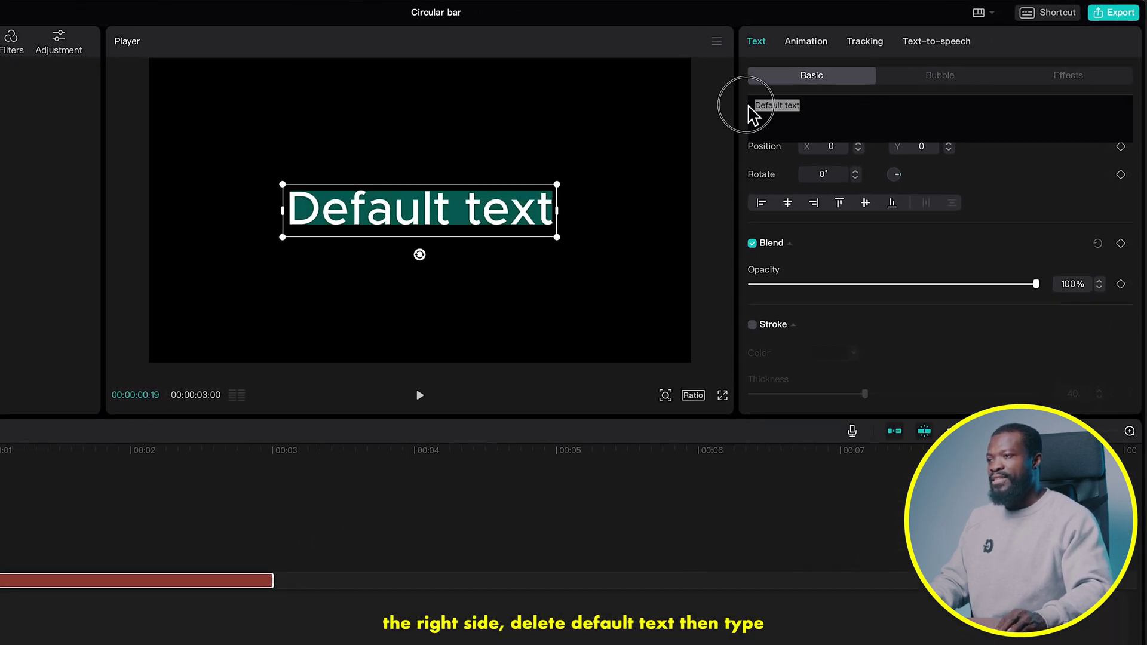
pyautogui.press('BackSpace')
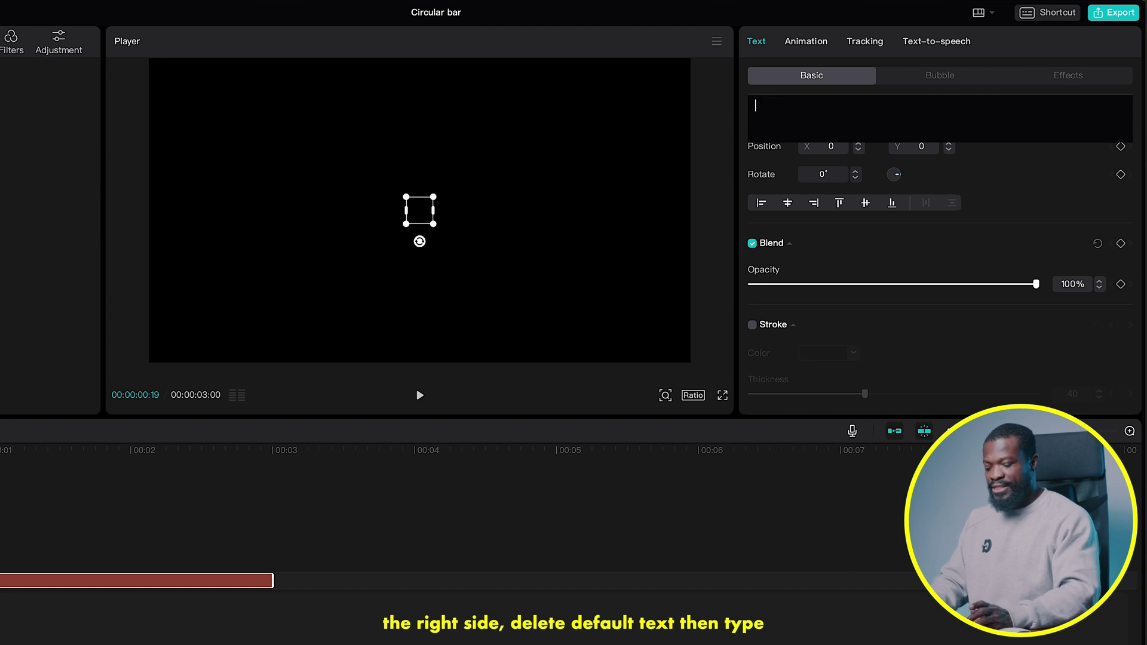
# - Enlarge the dot to font size 300 and centre it in the frame
pyautogui.moveTo(763, 217); pyautogui.dragTo(1100, 213)
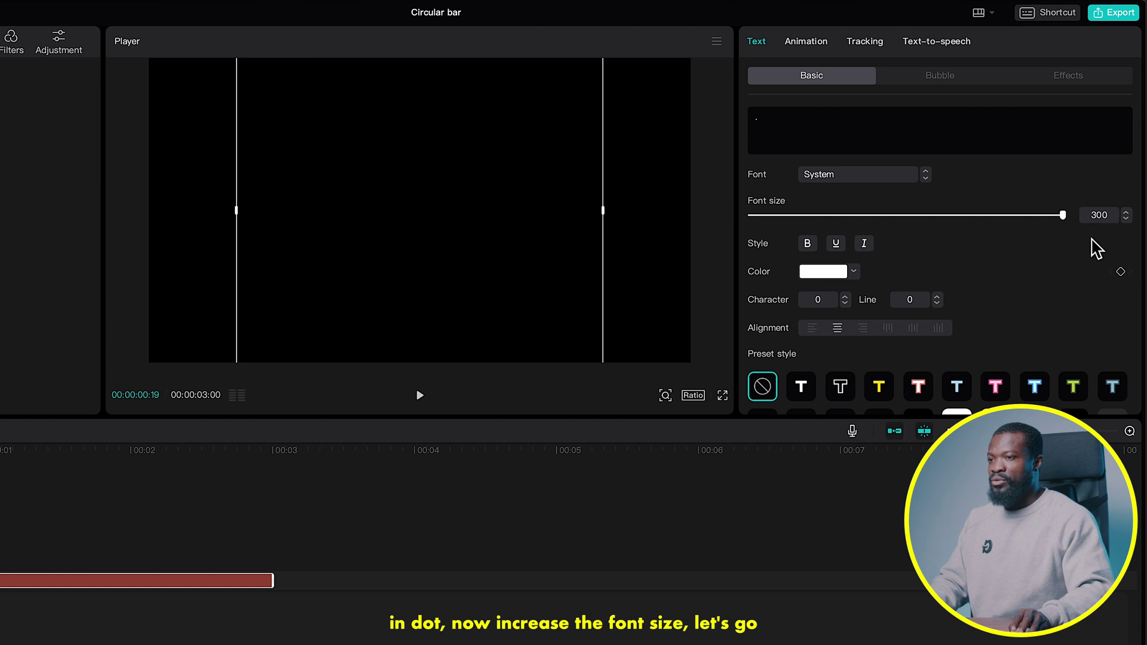
pyautogui.moveTo(425, 263); pyautogui.dragTo(429, 100)
pyautogui.moveTo(490, 241); pyautogui.dragTo(491, 228)
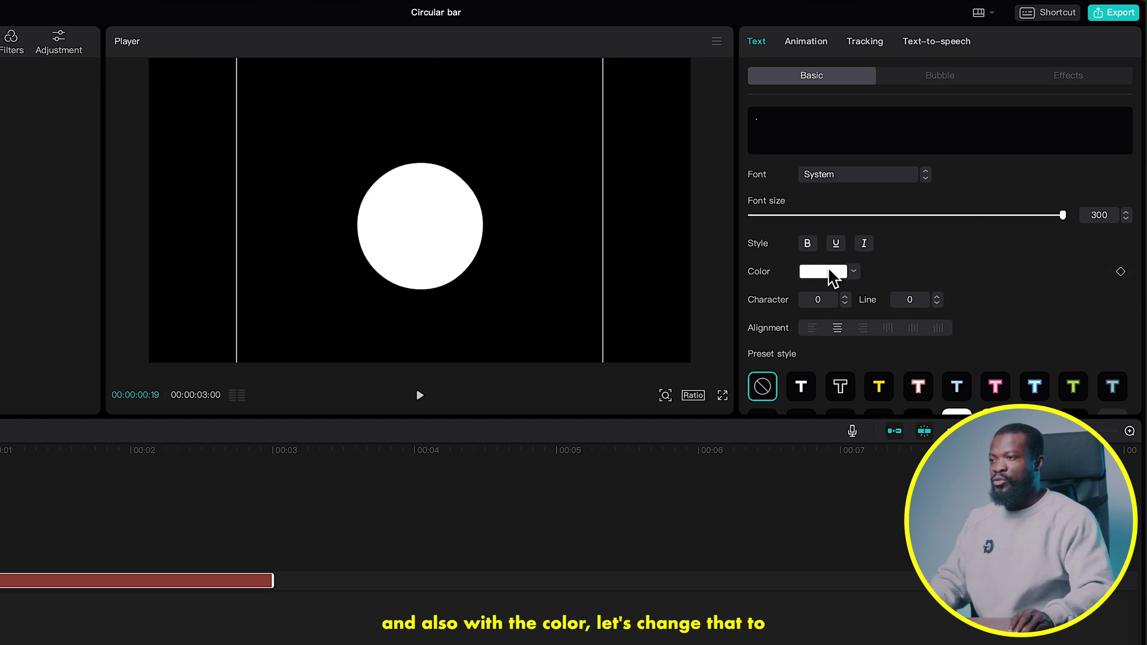
# - Fill the dot with a bright green text colour
pyautogui.click(830, 275)
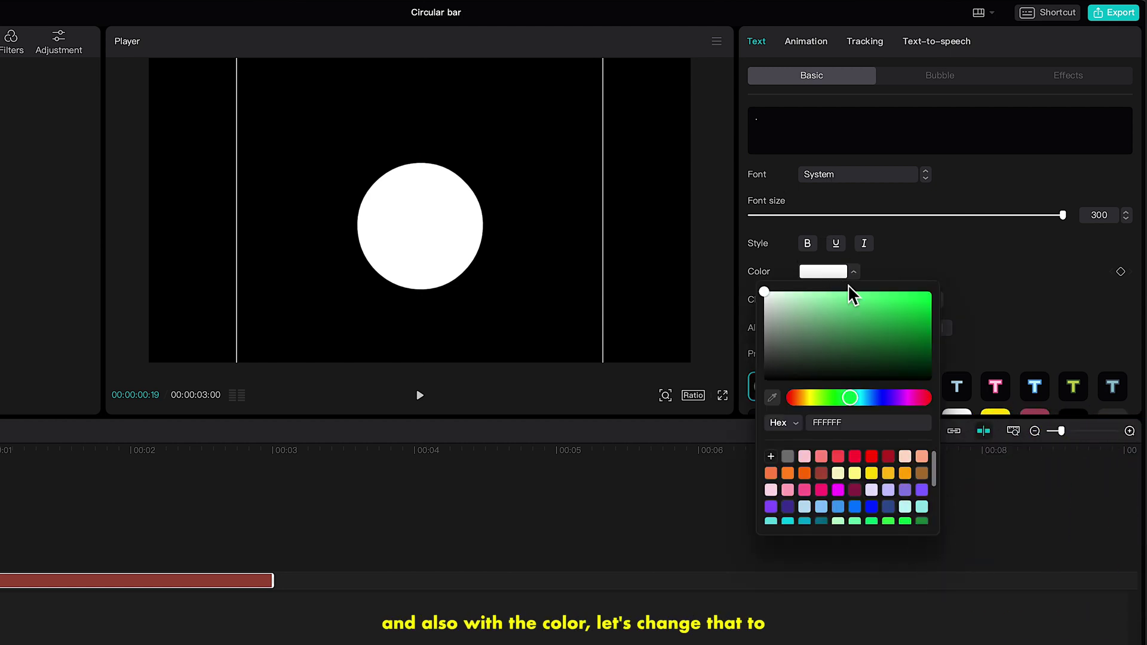
pyautogui.click(890, 522)
pyautogui.click(992, 296)
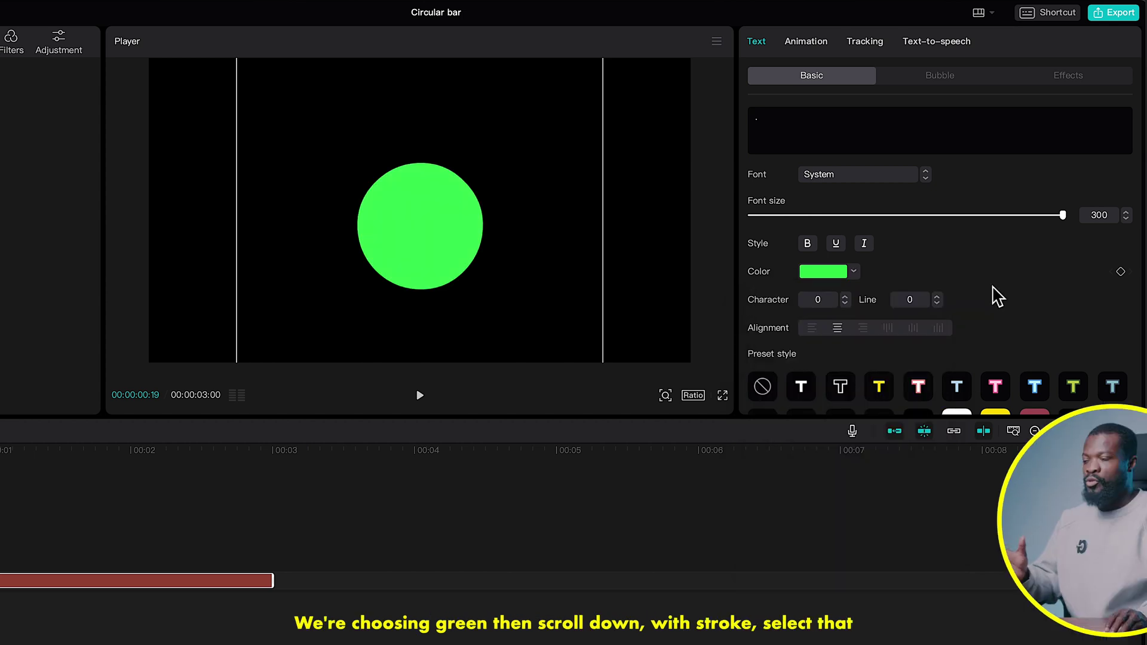
# - Enable a stroke on the dot and set its colour to white (FFFFFF)
pyautogui.scroll(-1, 967, 278)
pyautogui.scroll(-10, 967, 277)
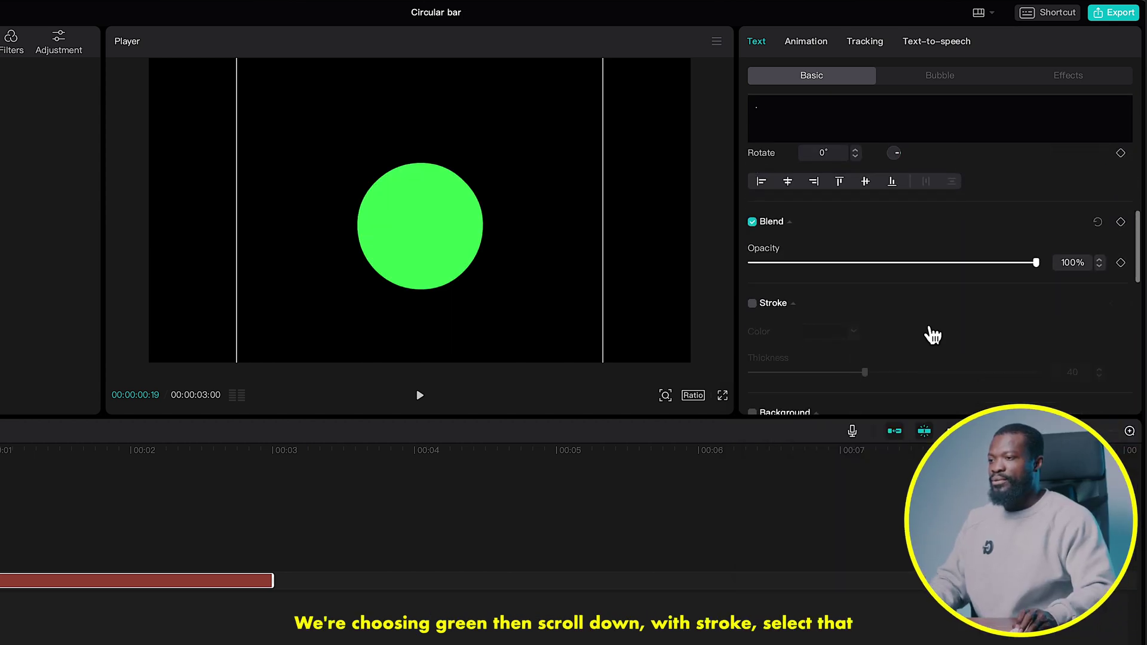
pyautogui.click(753, 263)
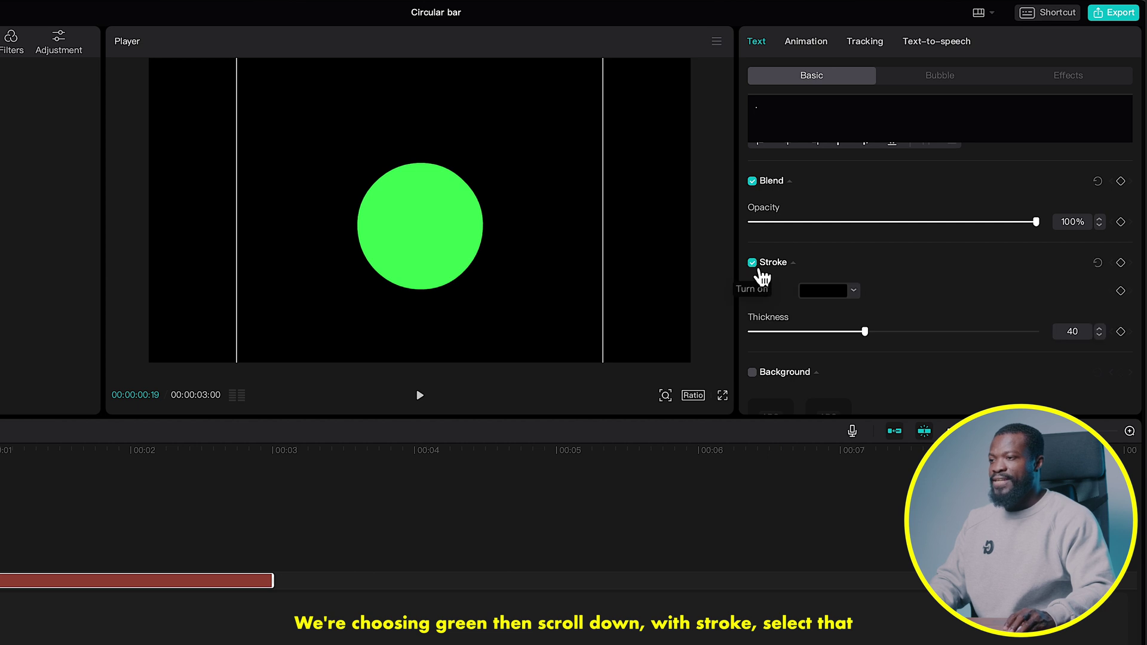
pyautogui.click(829, 293)
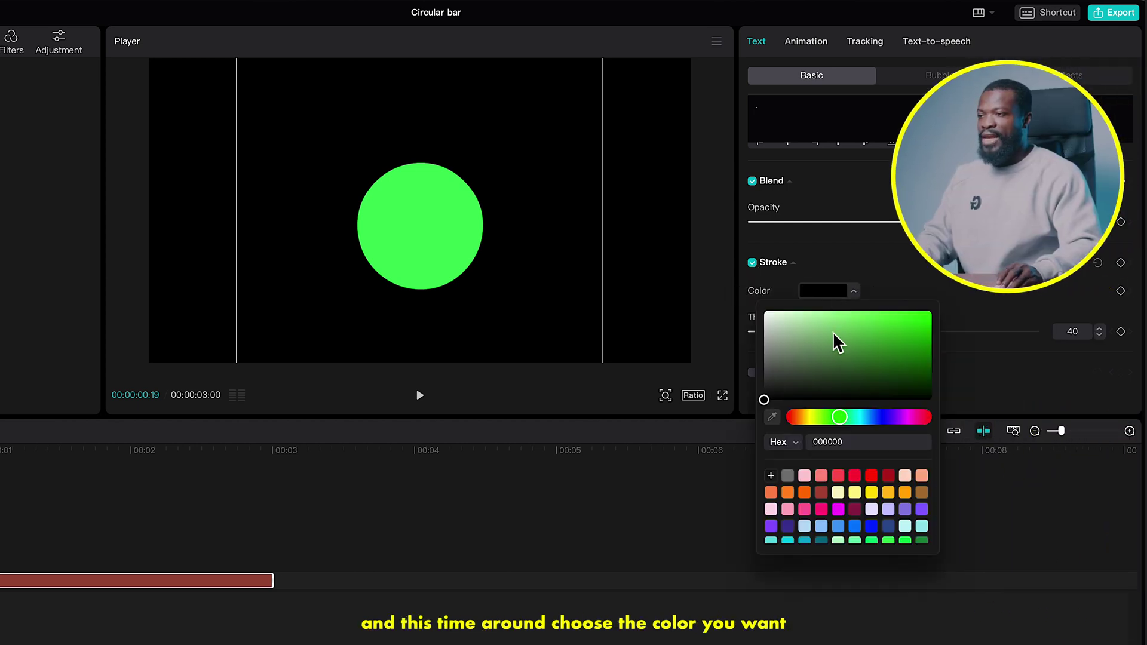
pyautogui.scroll(-1, 855, 487)
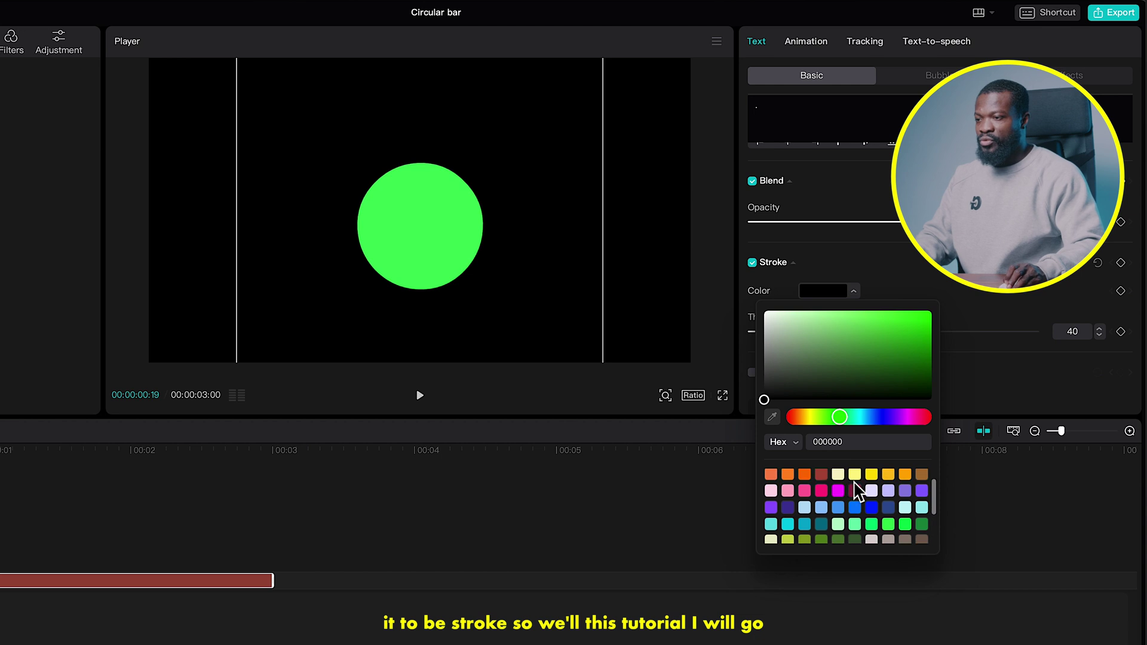
pyautogui.moveTo(795, 373); pyautogui.dragTo(759, 293)
pyautogui.click(869, 296)
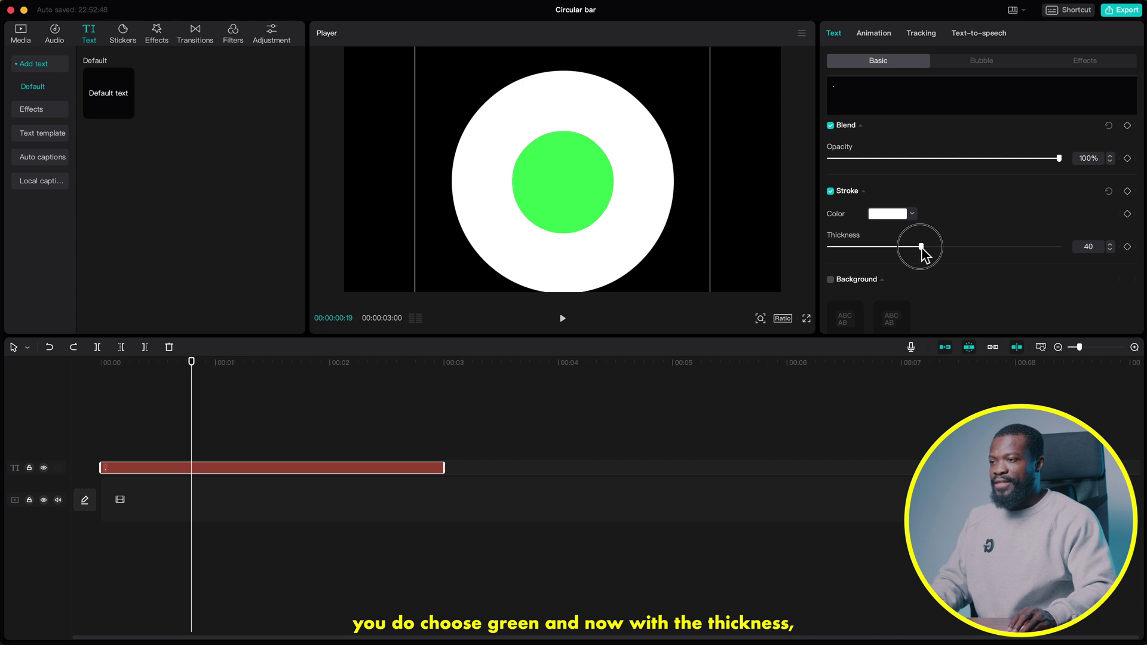
# - Reduce the white stroke thickness from 40 to 13
pyautogui.moveTo(922, 248); pyautogui.dragTo(859, 248)
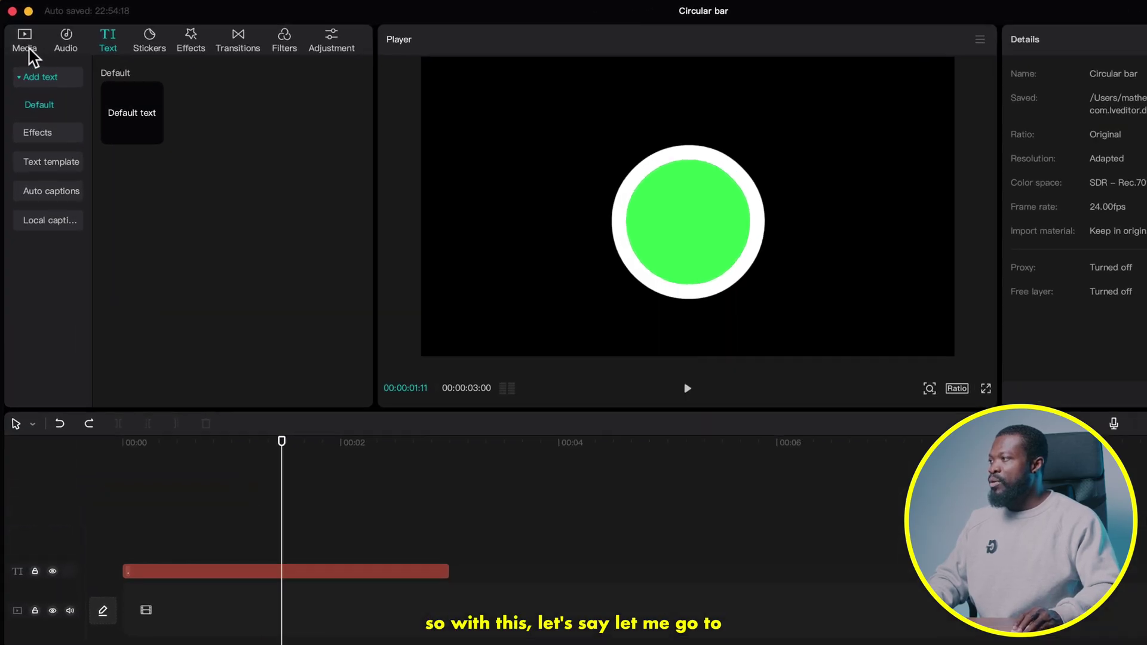
# - Place the gym workout video on the main track and extend the dot's text clip to its end
pyautogui.click(29, 53)
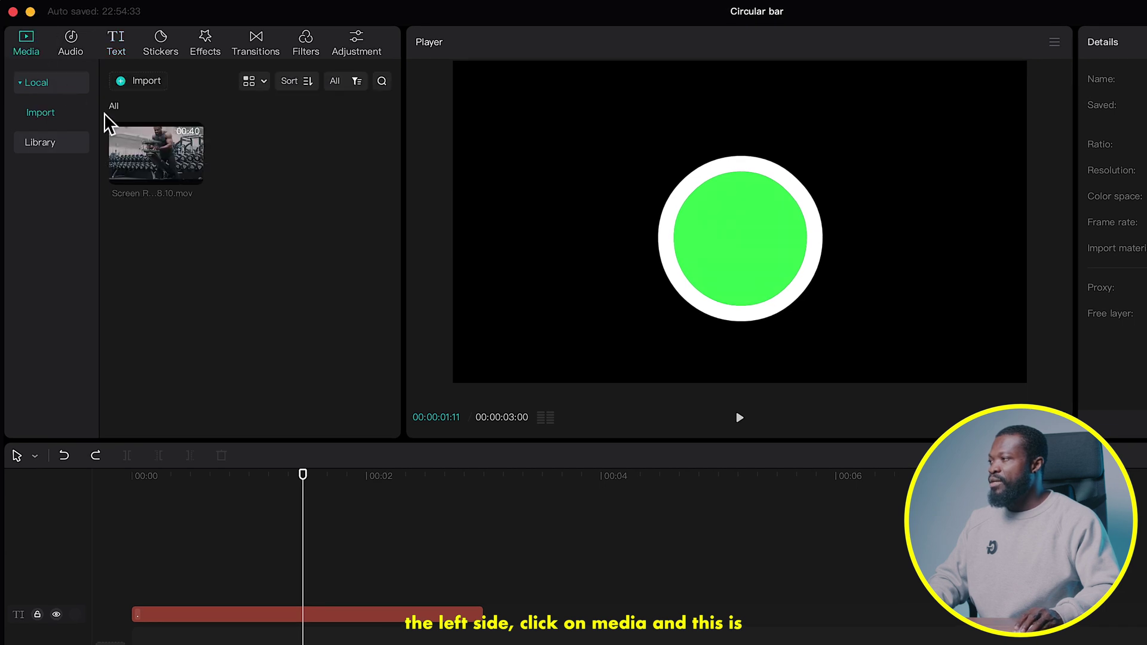
pyautogui.moveTo(154, 164); pyautogui.dragTo(150, 644)
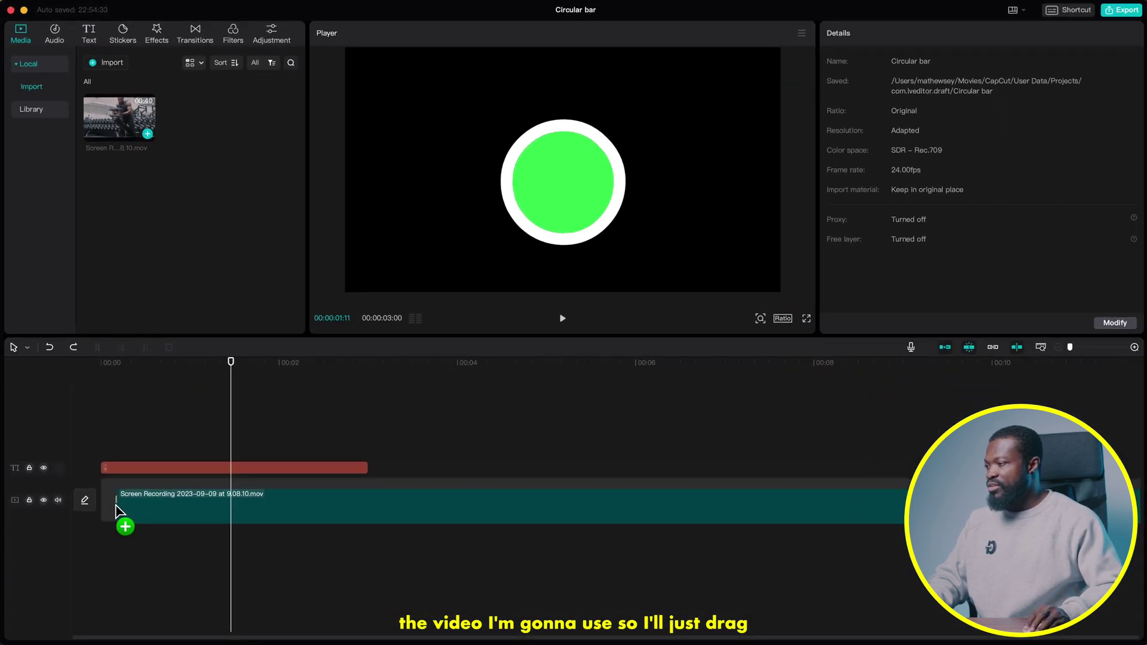
pyautogui.moveTo(117, 507); pyautogui.dragTo(127, 507)
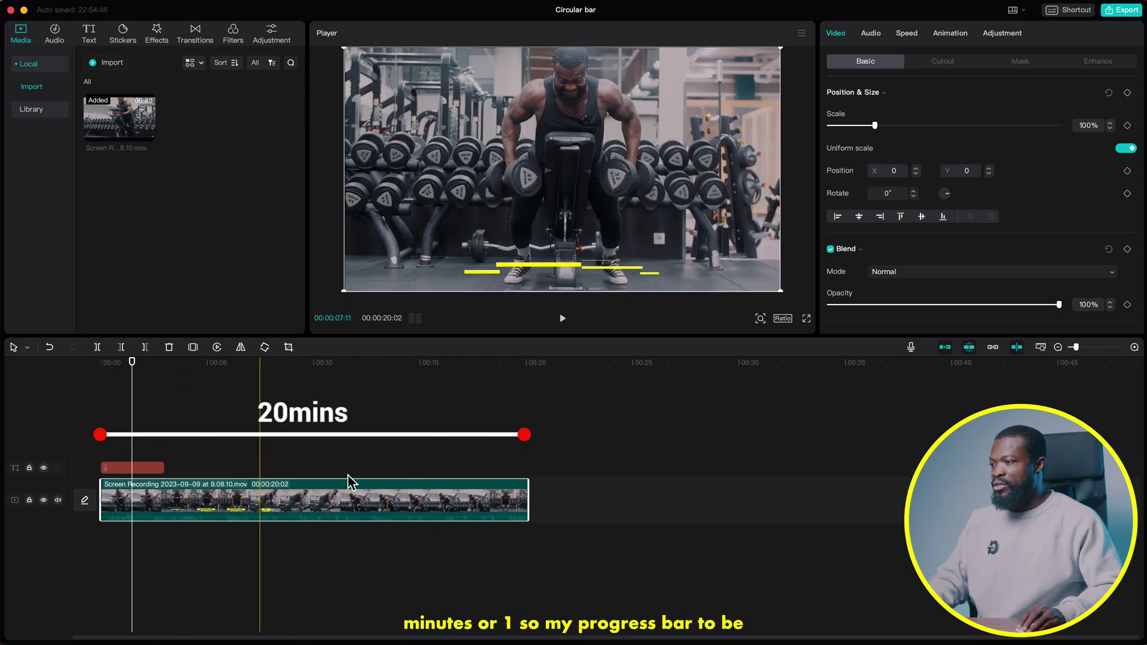
pyautogui.moveTo(166, 468); pyautogui.dragTo(526, 470)
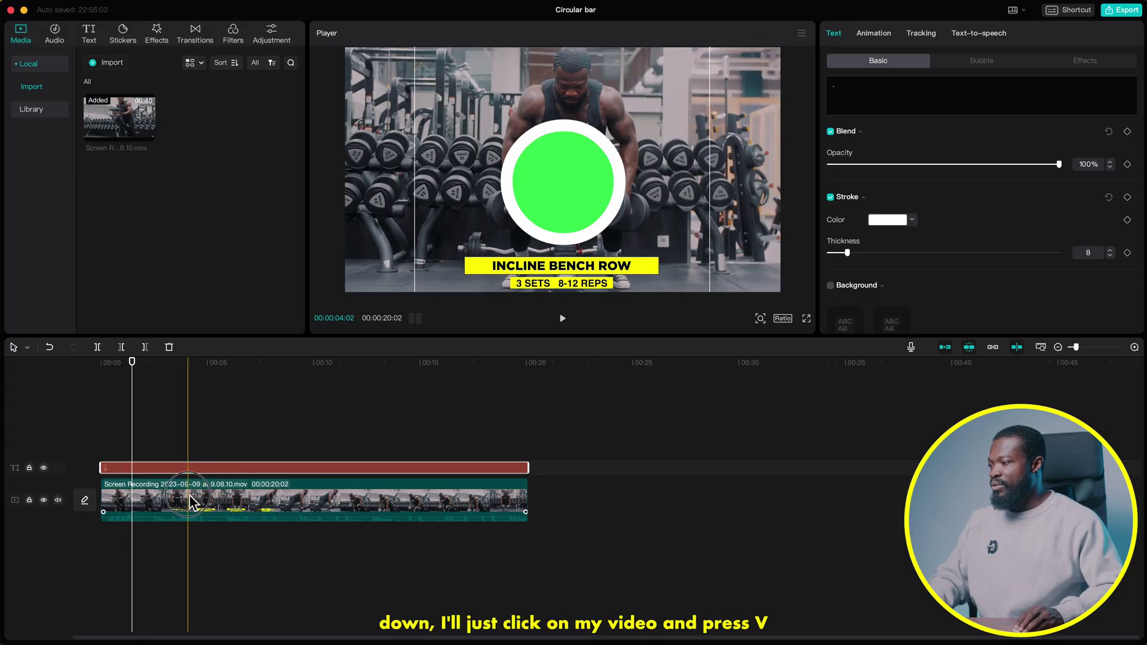
# - Disable the gym video clip and convert the dot's text clip into a compound clip
pyautogui.click(194, 494)
pyautogui.press('v')
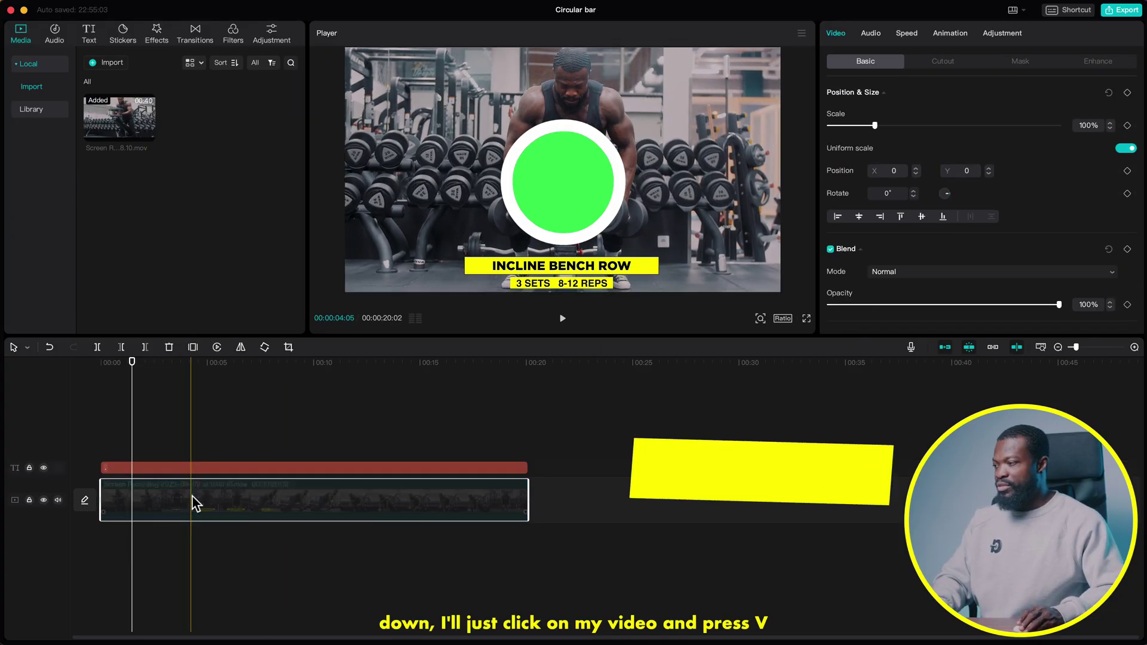
pyautogui.click(197, 472)
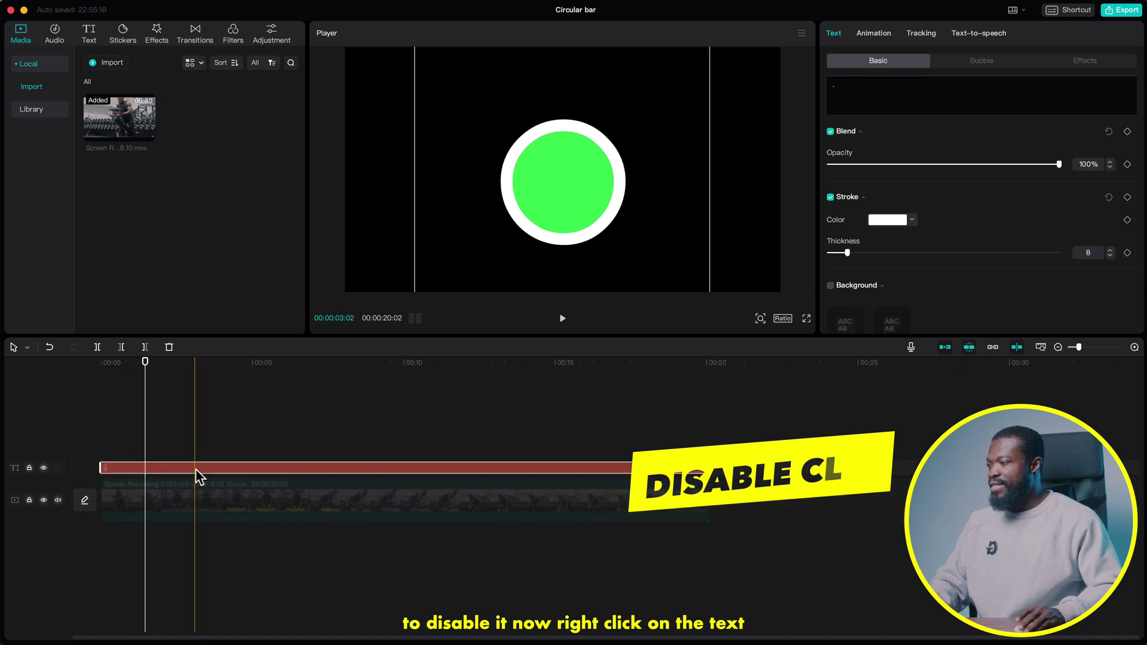
pyautogui.rightClick(196, 469)
pyautogui.click(239, 584)
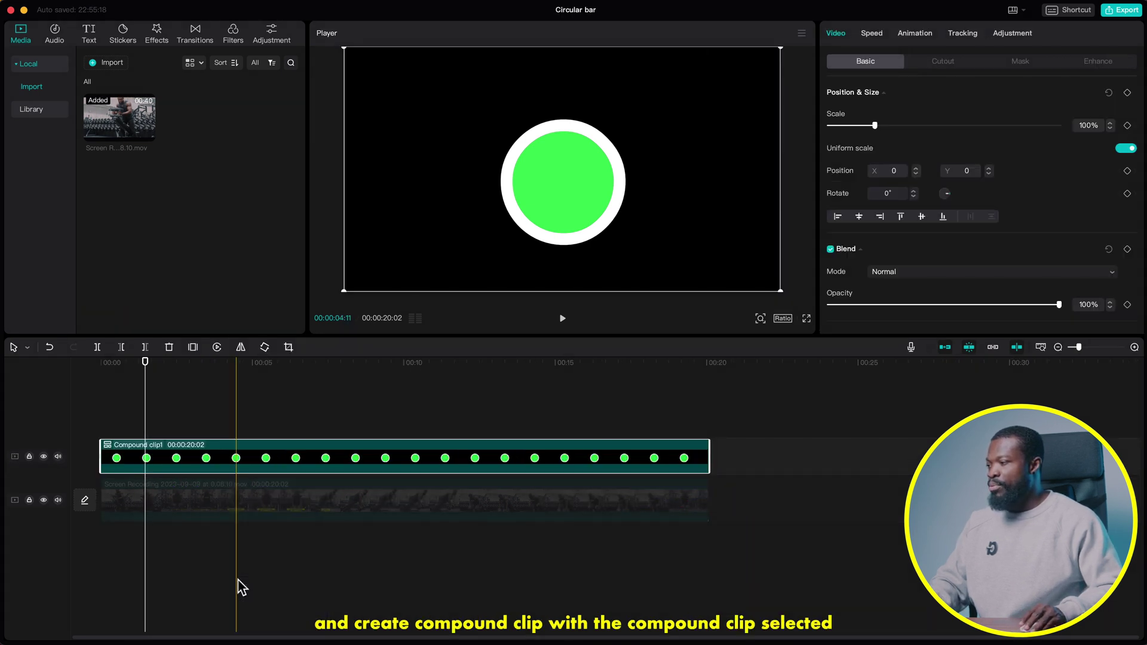
pyautogui.click(245, 461)
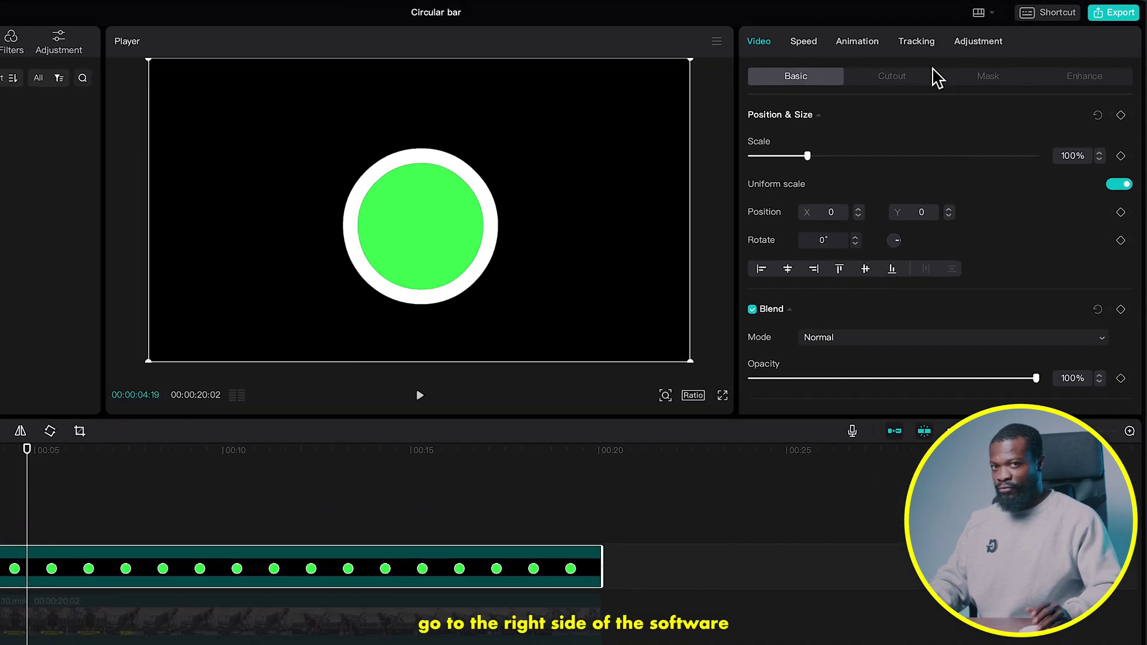
# - Chroma-key the sampled green out of the compound clip at strength 82, leaving a white ring
pyautogui.click(893, 78)
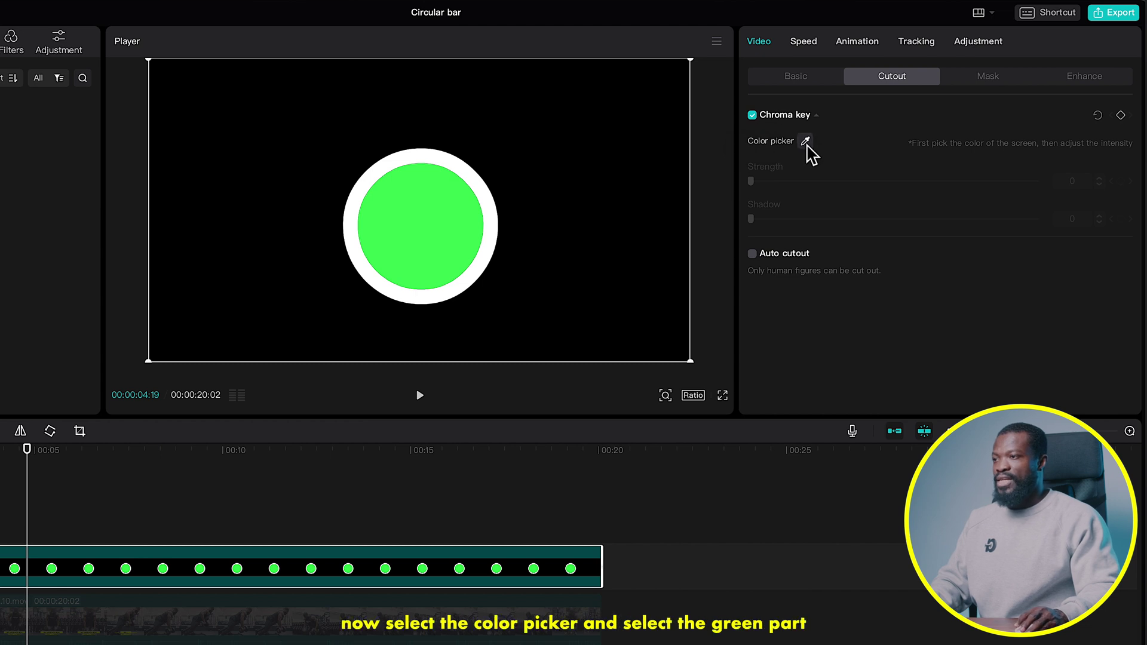
pyautogui.click(424, 223)
pyautogui.moveTo(756, 181); pyautogui.dragTo(861, 181)
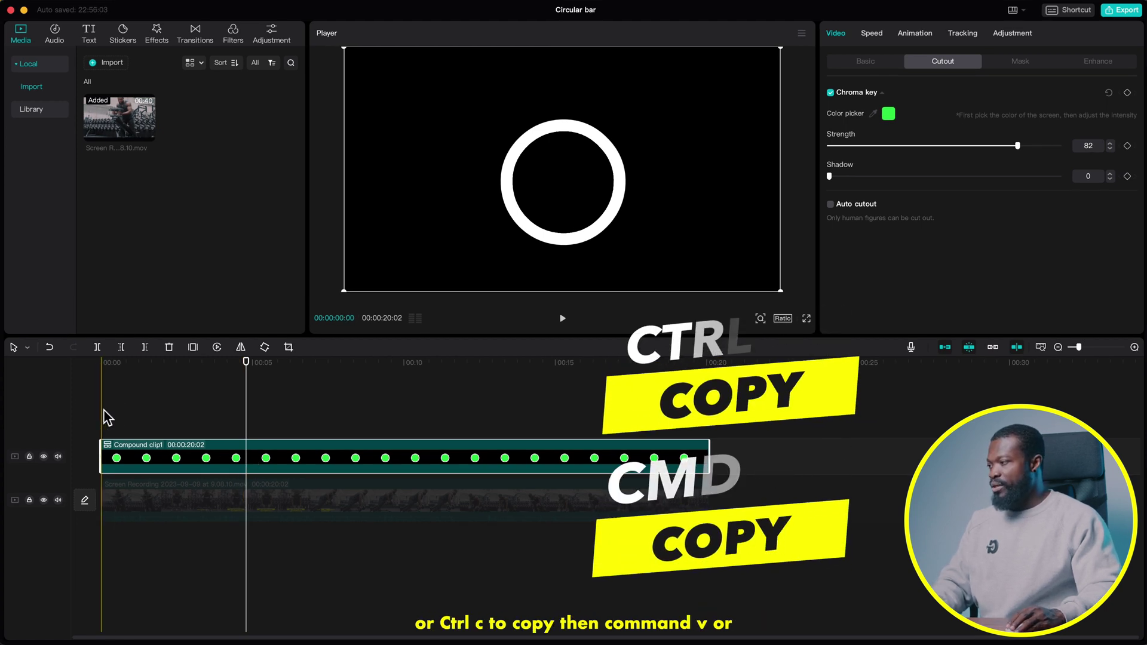
# - Paste a duplicate compound clip on a track above and disable the lower copy
pyautogui.hotkey('ctrl', 'v')
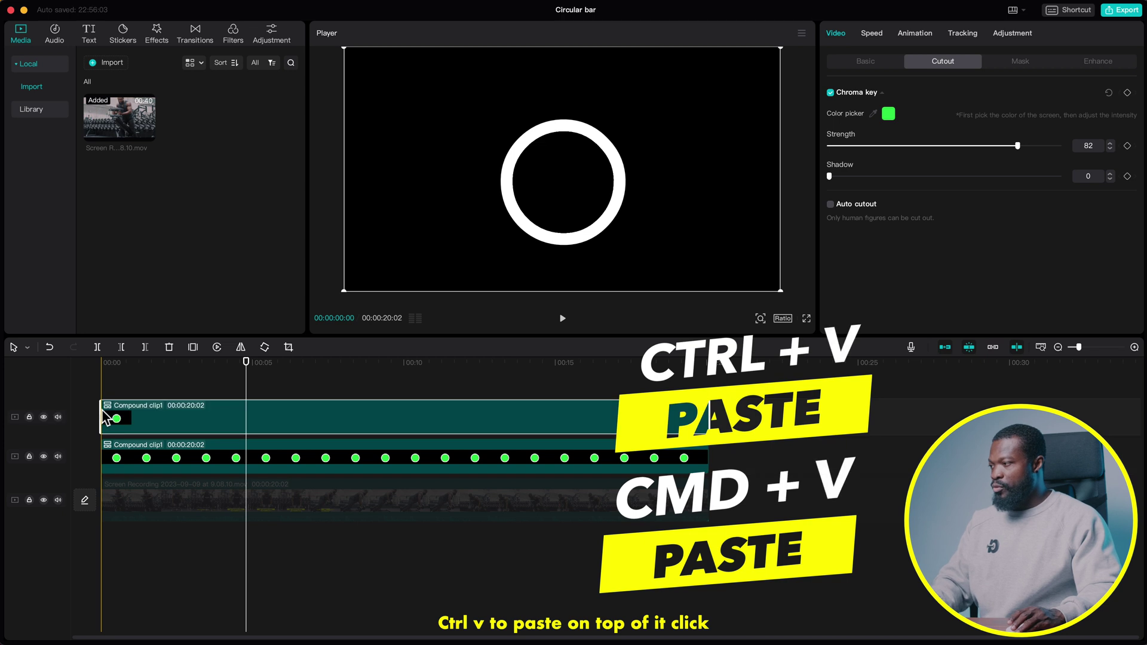
pyautogui.click(267, 461)
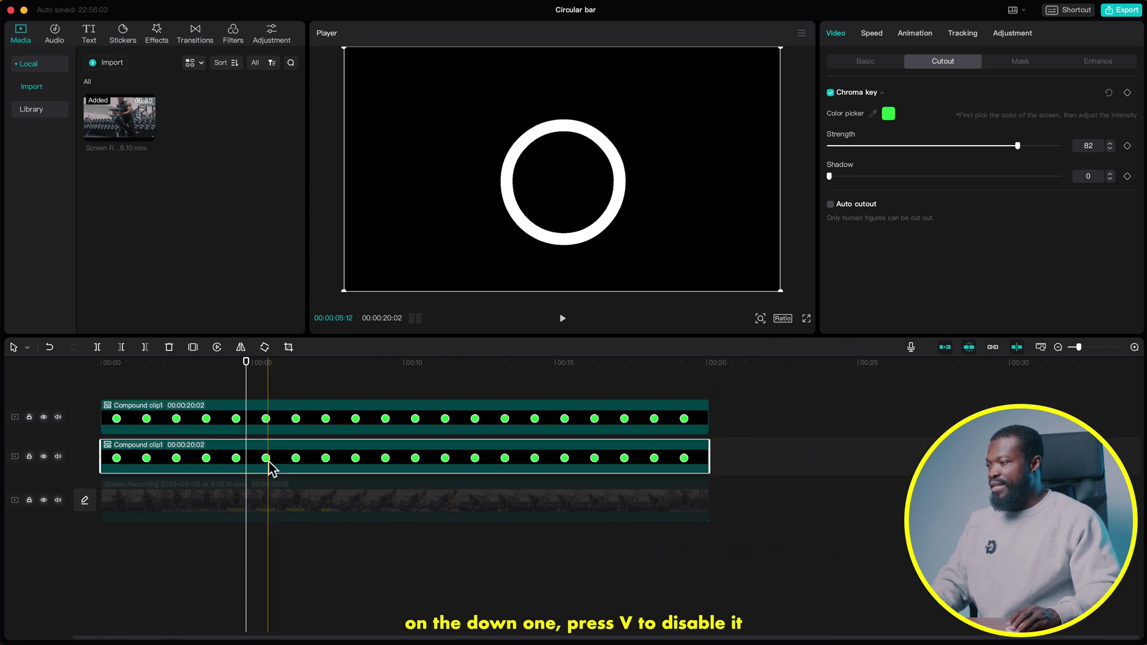
pyautogui.press('v')
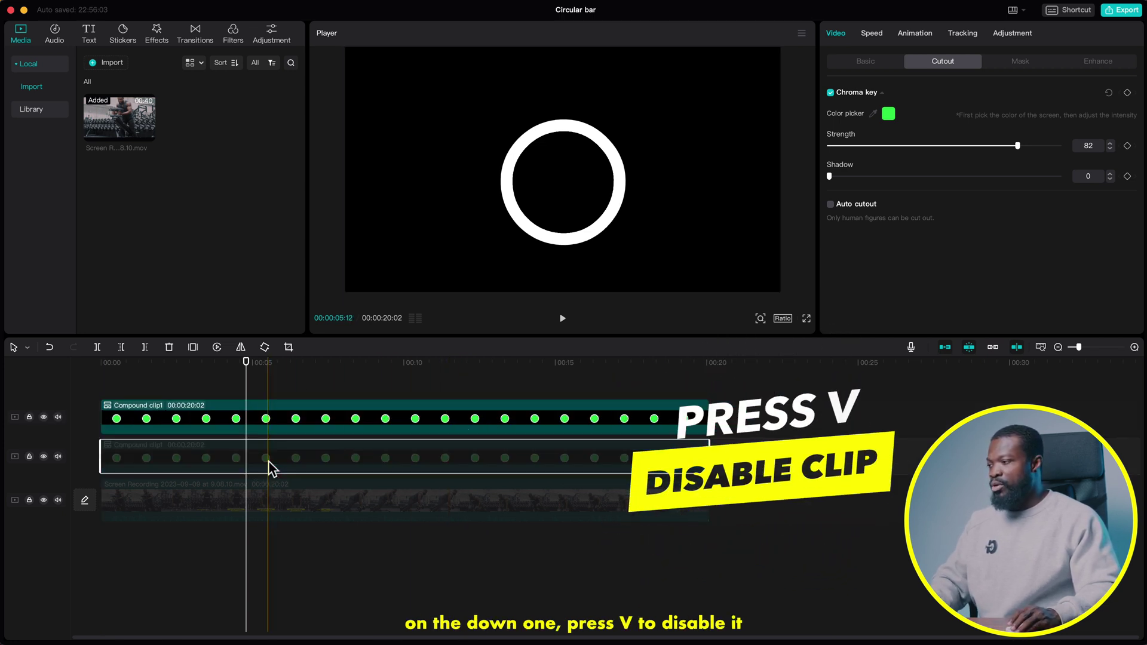
pyautogui.click(251, 421)
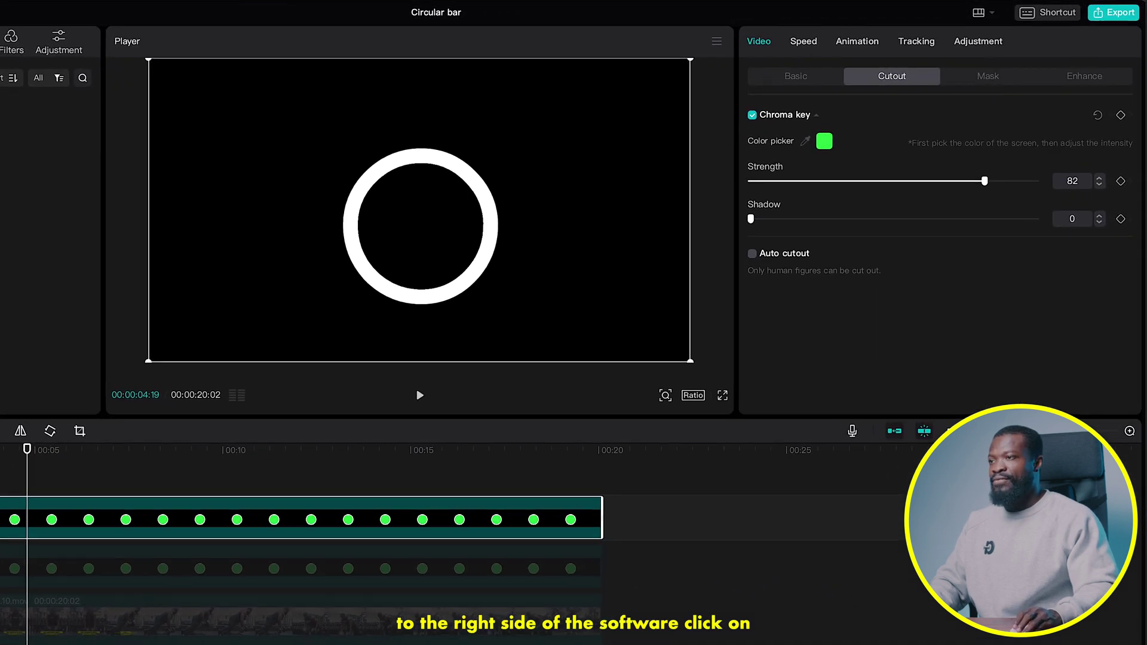
# - Give the upper ring clip a Split mask rotated 90° and positioned at Y -60
pyautogui.click(989, 85)
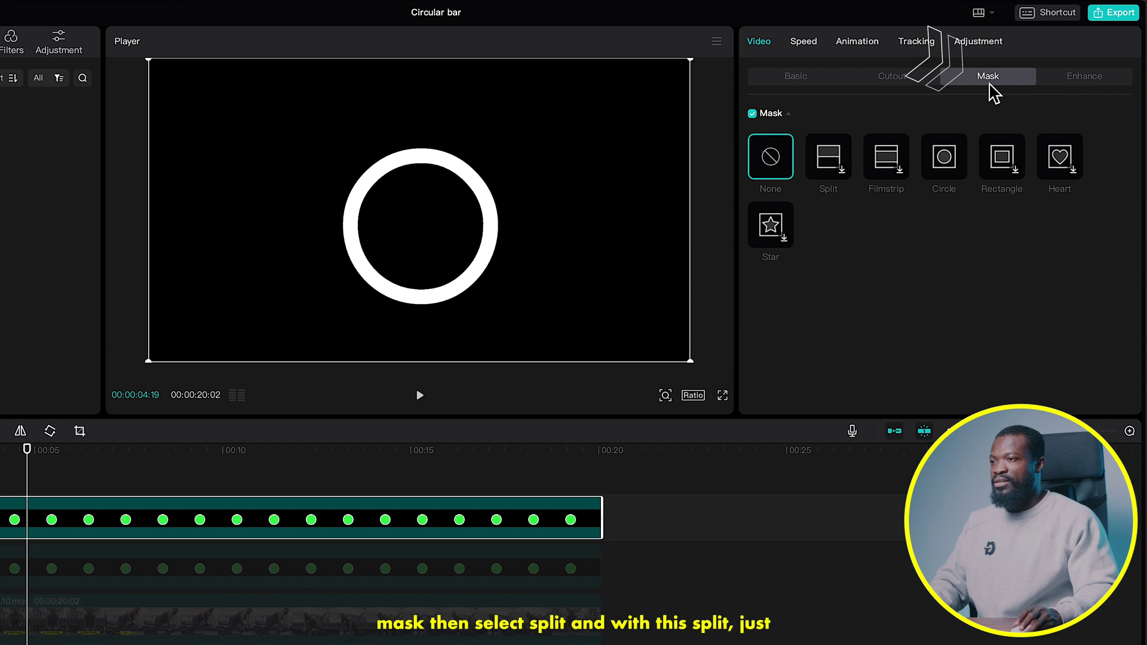
pyautogui.click(828, 159)
pyautogui.moveTo(418, 234); pyautogui.dragTo(400, 213)
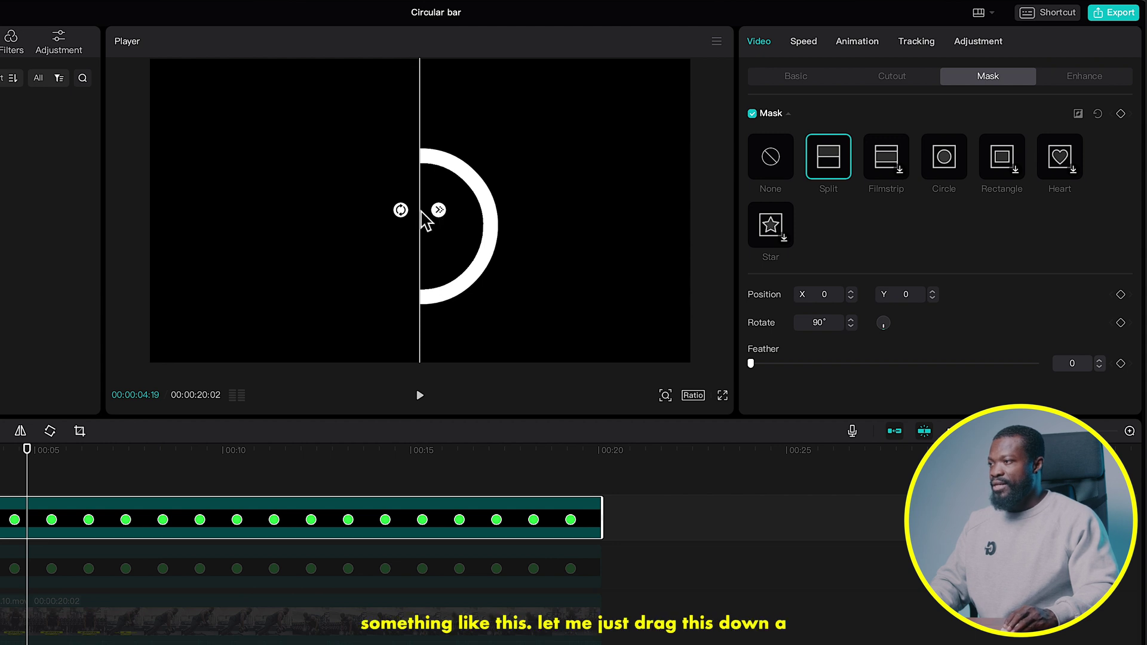
pyautogui.moveTo(422, 228); pyautogui.dragTo(423, 239)
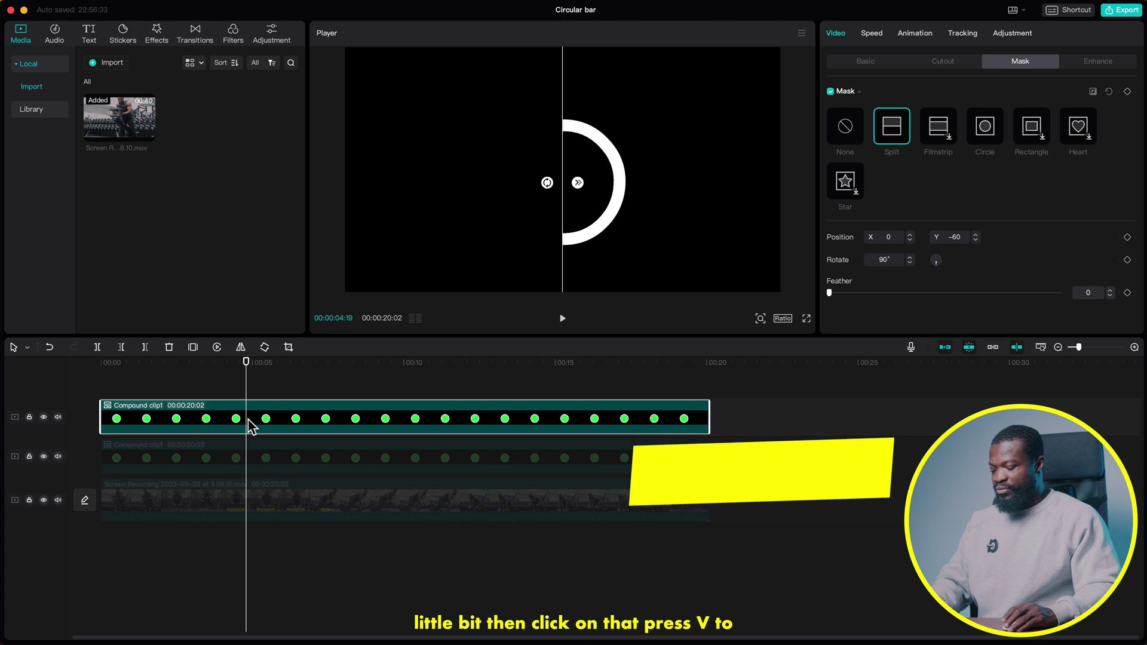
# - Disable the top clip, enable the second ring clip, and give it a Split mask at -90°
pyautogui.press('v')
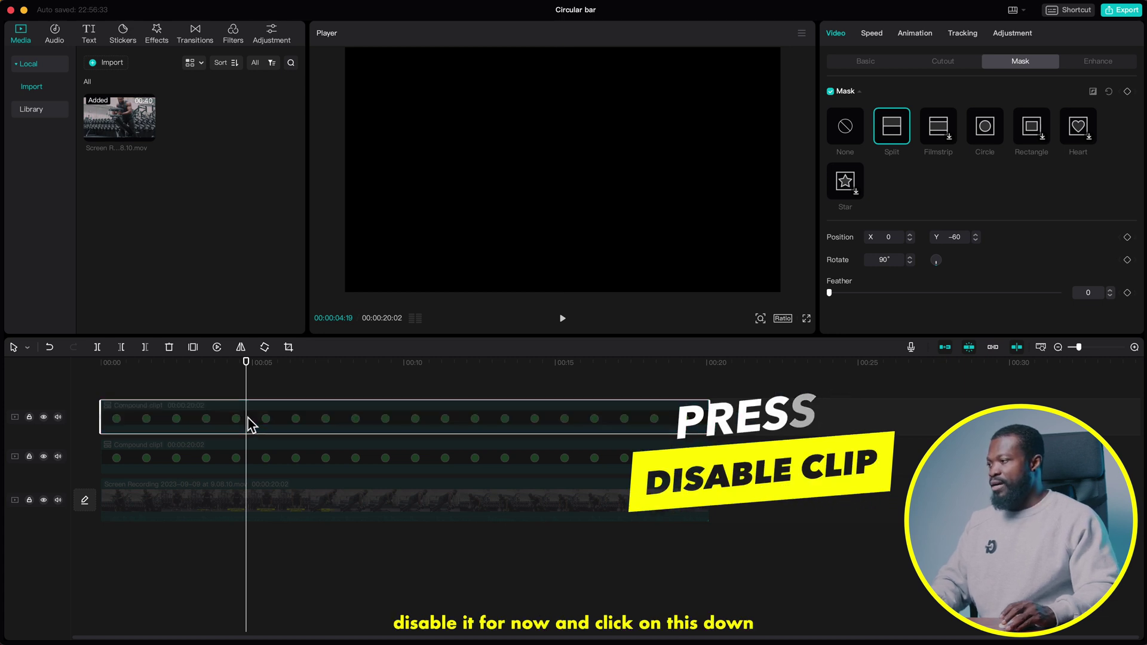
pyautogui.click(251, 466)
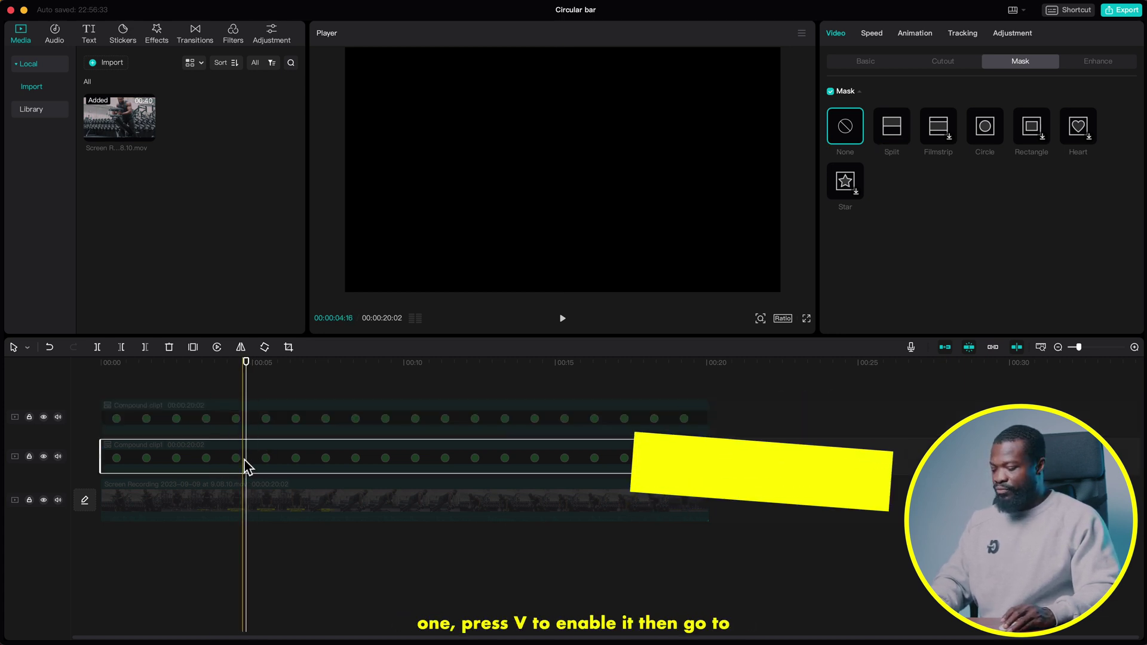
pyautogui.press('v')
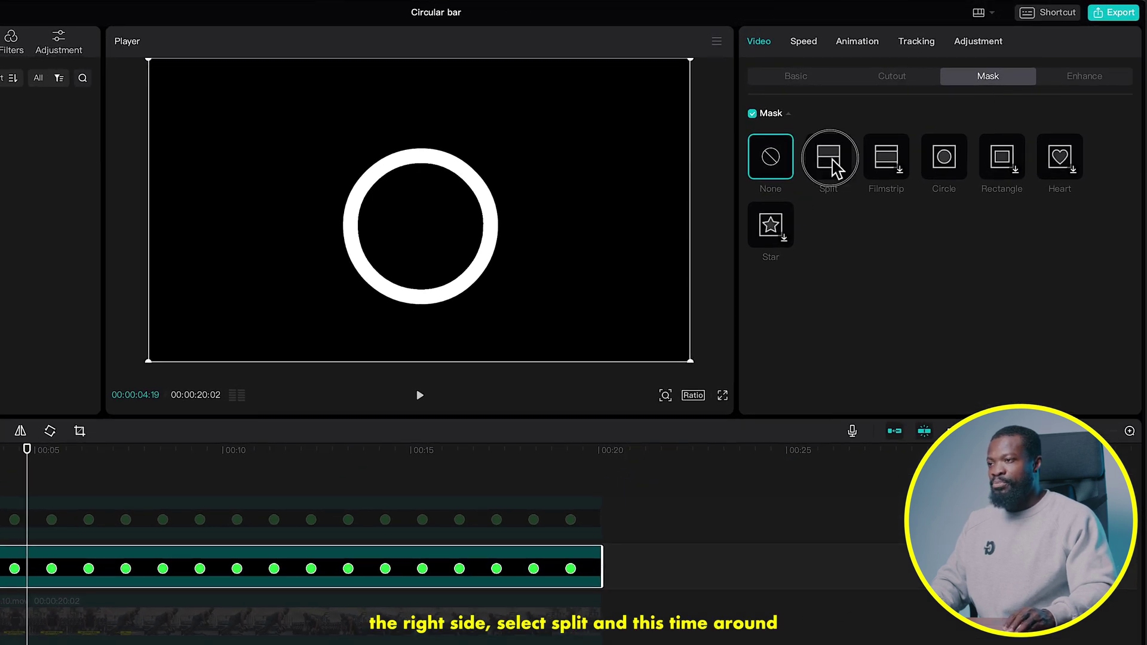
pyautogui.click(836, 169)
pyautogui.moveTo(420, 230); pyautogui.dragTo(452, 214)
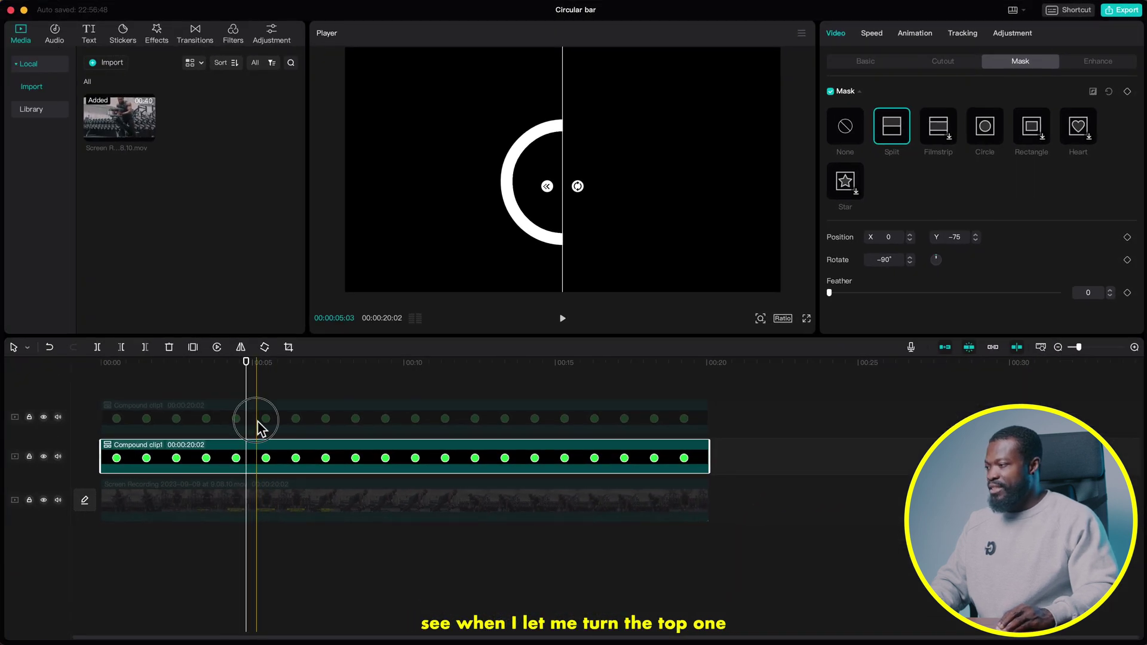
# - Re-enable the top ring clip so both halves form one full ring
pyautogui.click(259, 422)
pyautogui.press('v')
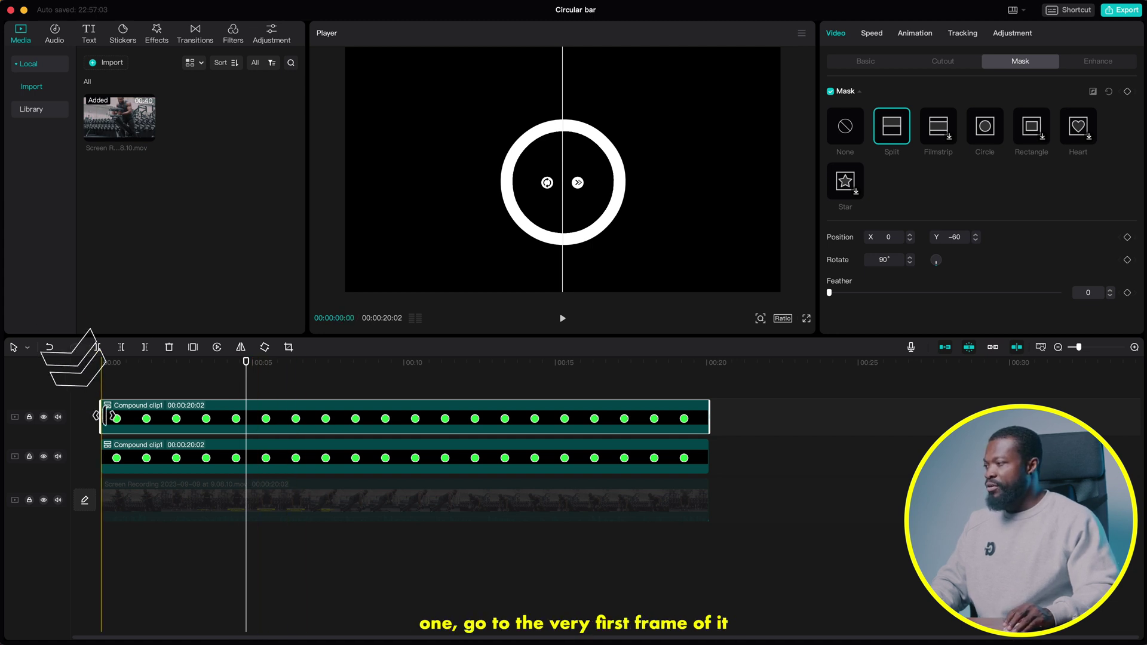
pyautogui.click(101, 382)
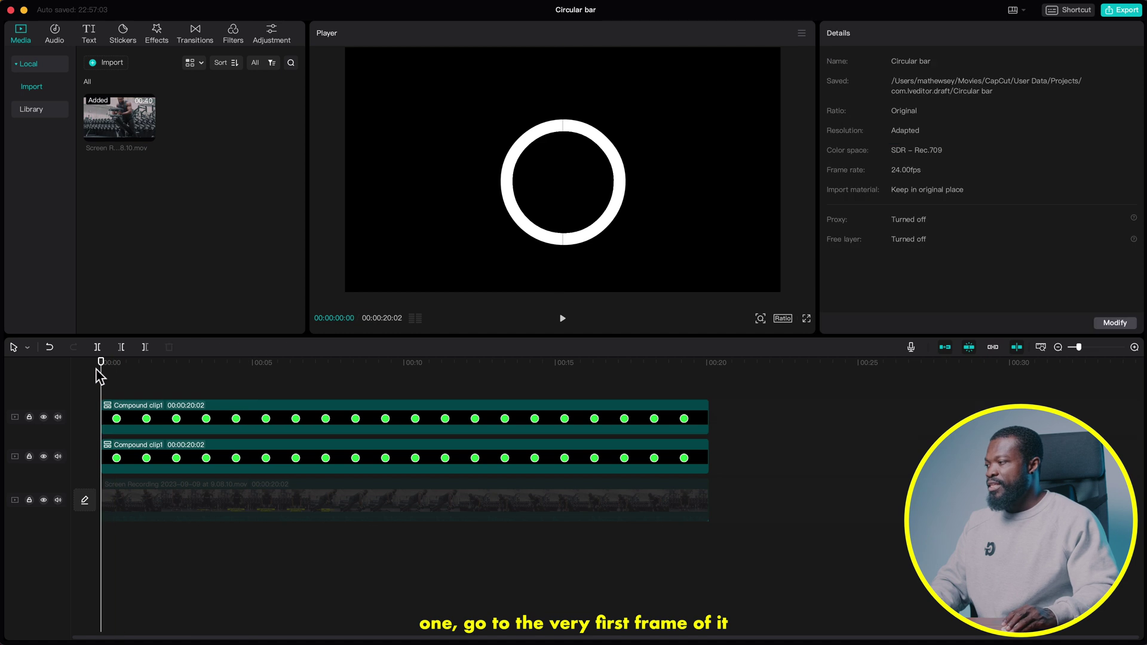
# - Keyframe the top ring clip's mask Rotate from 90° at its start to 450° at its end, then play it back
pyautogui.click(113, 425)
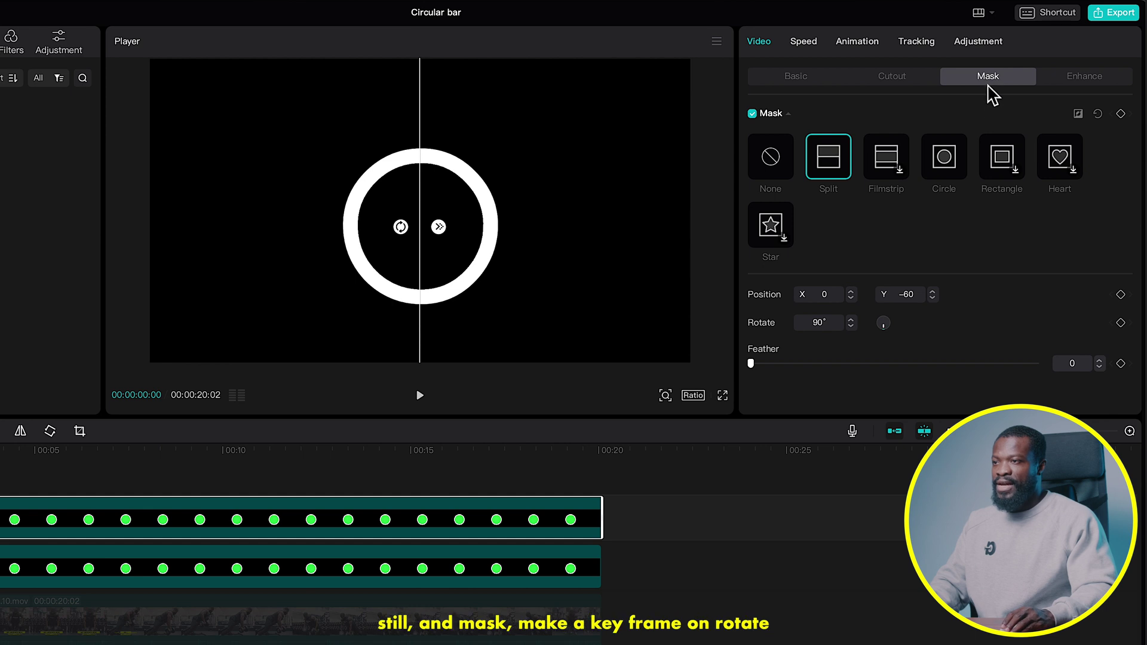
pyautogui.click(1121, 322)
pyautogui.click(603, 450)
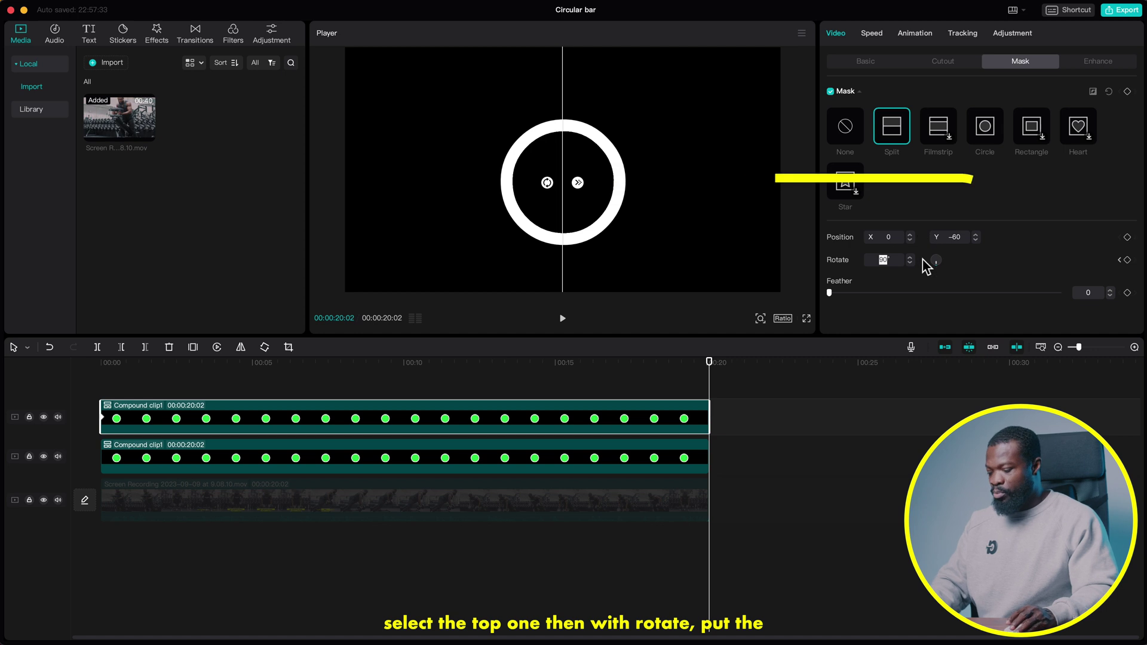
pyautogui.write('450')
pyautogui.press('Return')
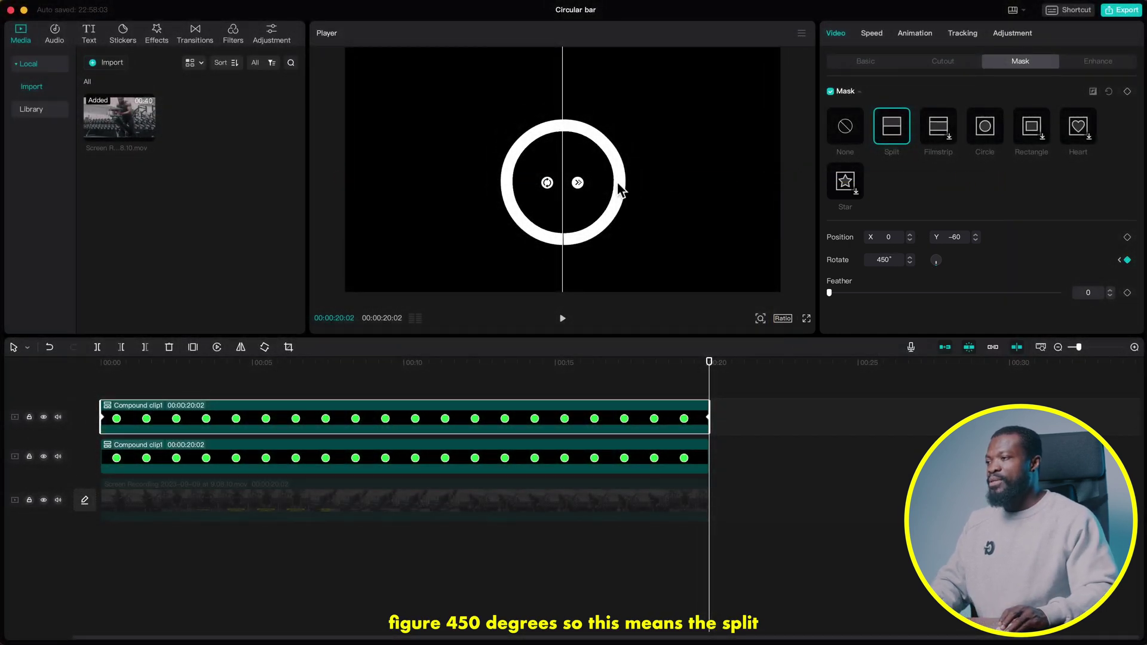
pyautogui.press('super+a')
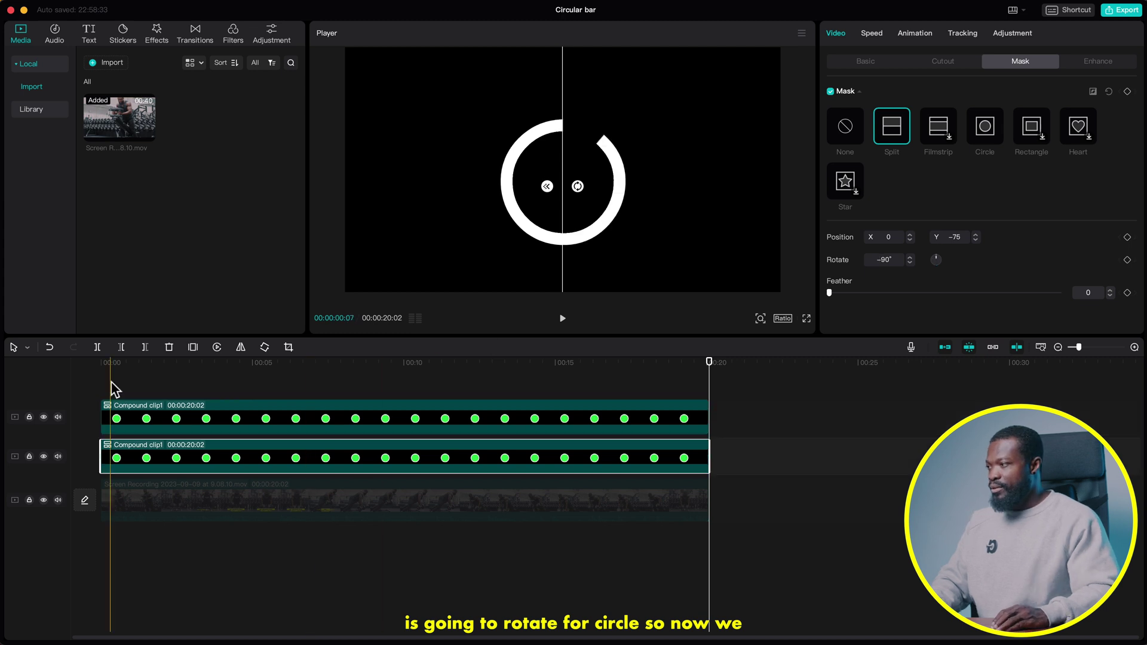
pyautogui.click(97, 390)
pyautogui.press('space')
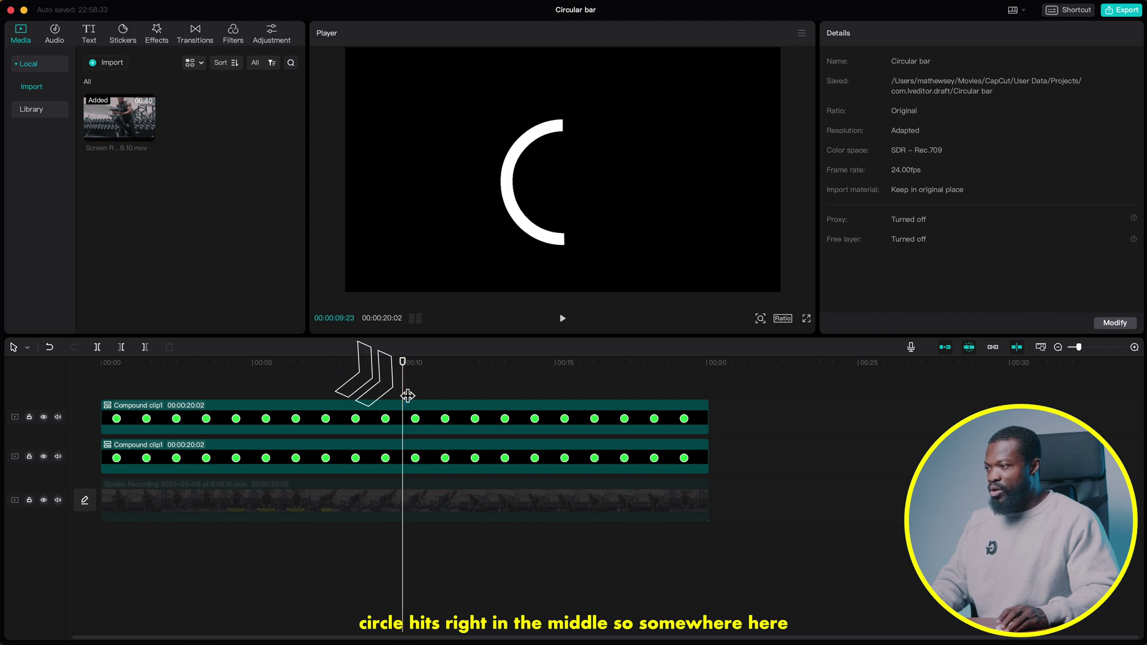
# - Split the lower ring clip at 00:10 and delete the portion after the cut
pyautogui.click(557, 245)
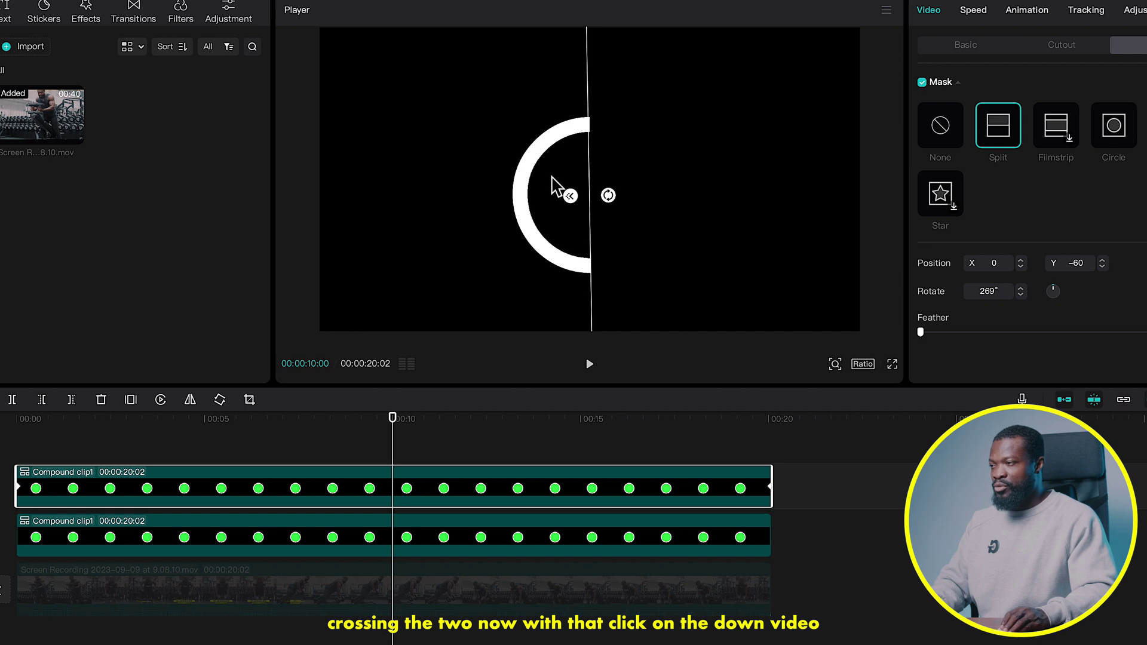
pyautogui.click(397, 534)
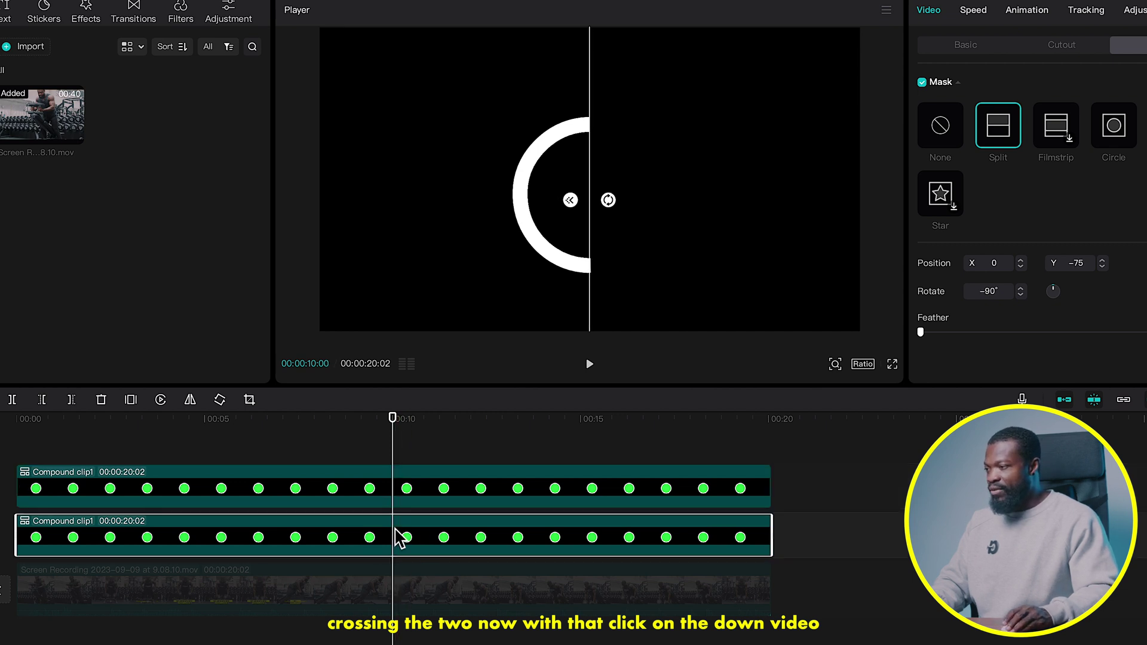
pyautogui.press('b')
pyautogui.click(395, 542)
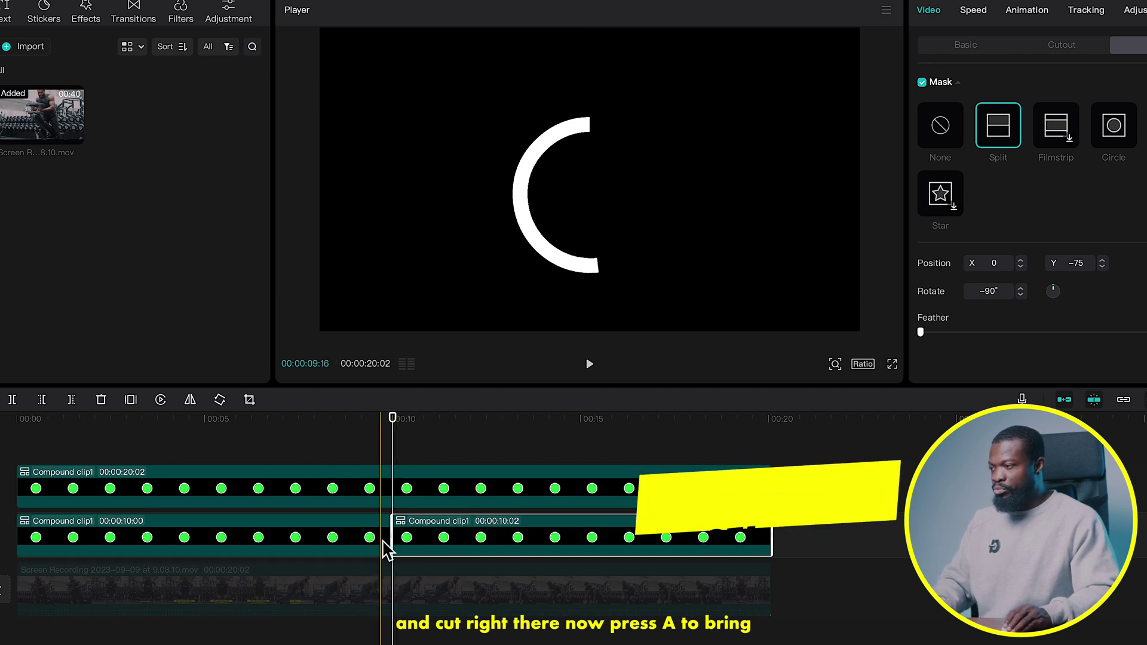
pyautogui.press('a')
pyautogui.click(519, 543)
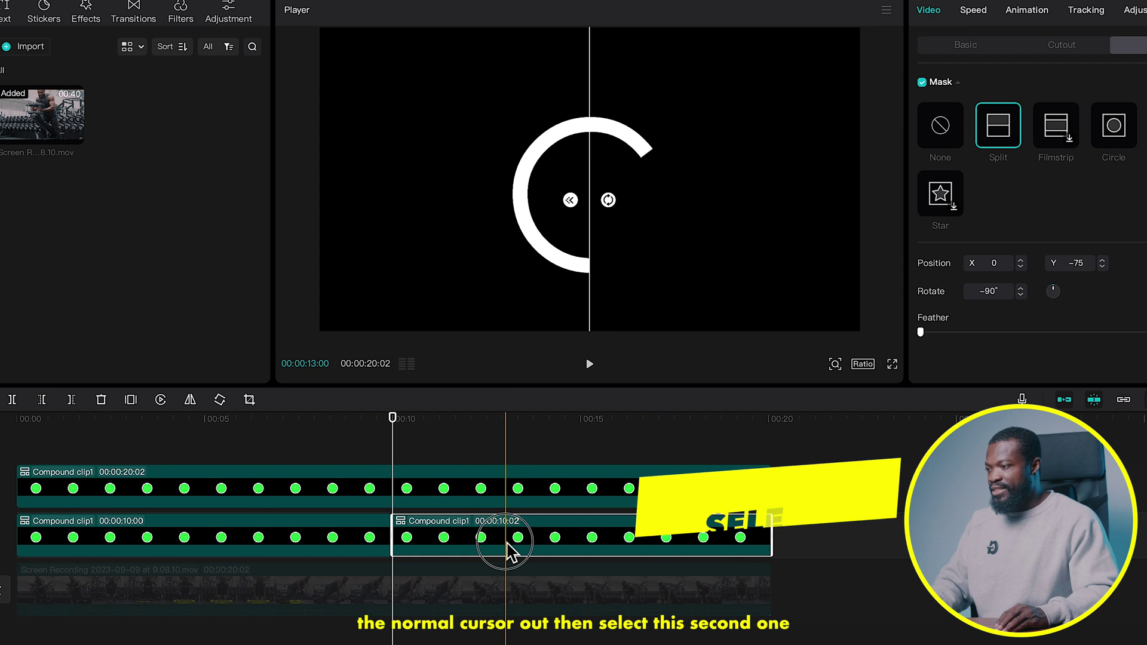
pyautogui.press('Delete')
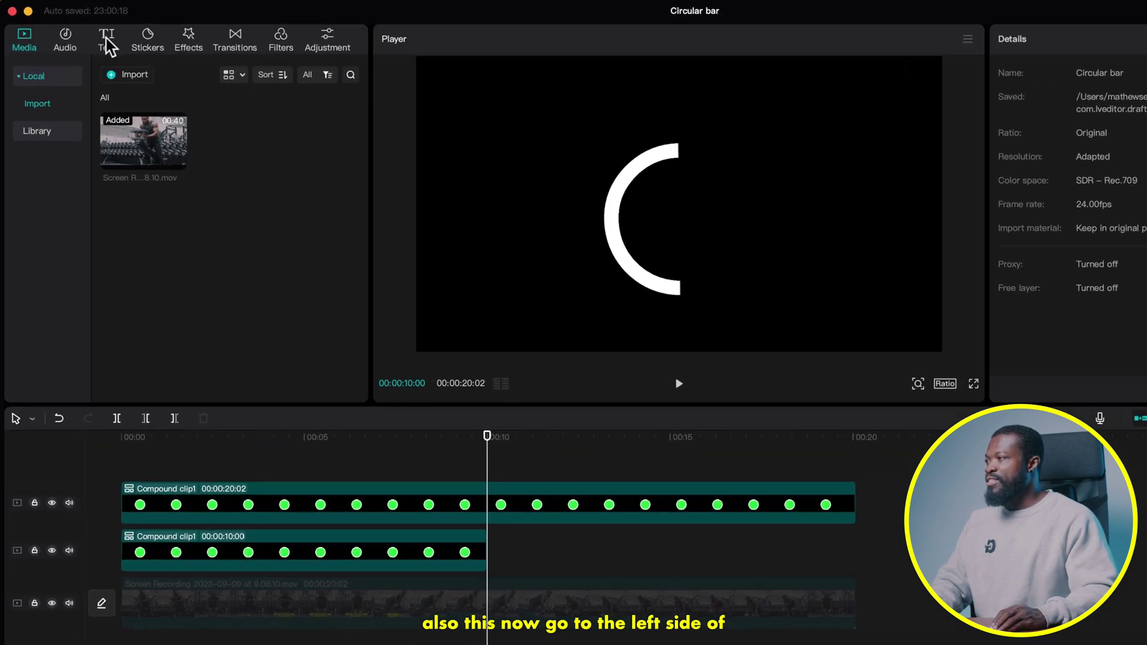
# - Add a default text clip and stretch it to the ring clip's length
pyautogui.click(121, 51)
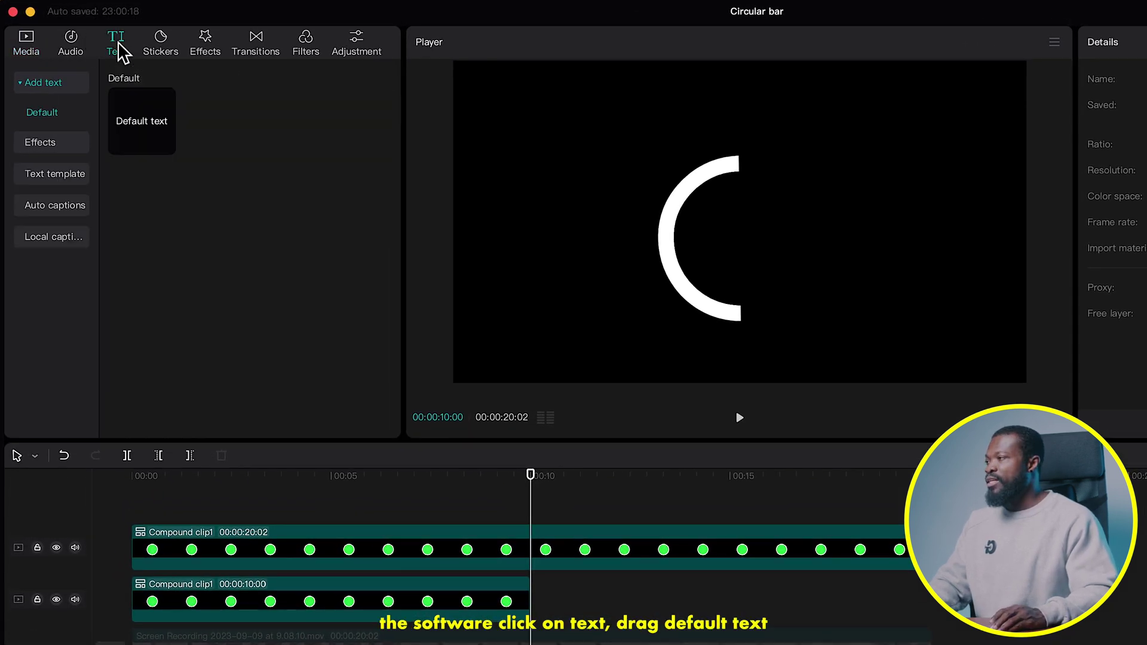
pyautogui.moveTo(131, 103); pyautogui.dragTo(588, 478)
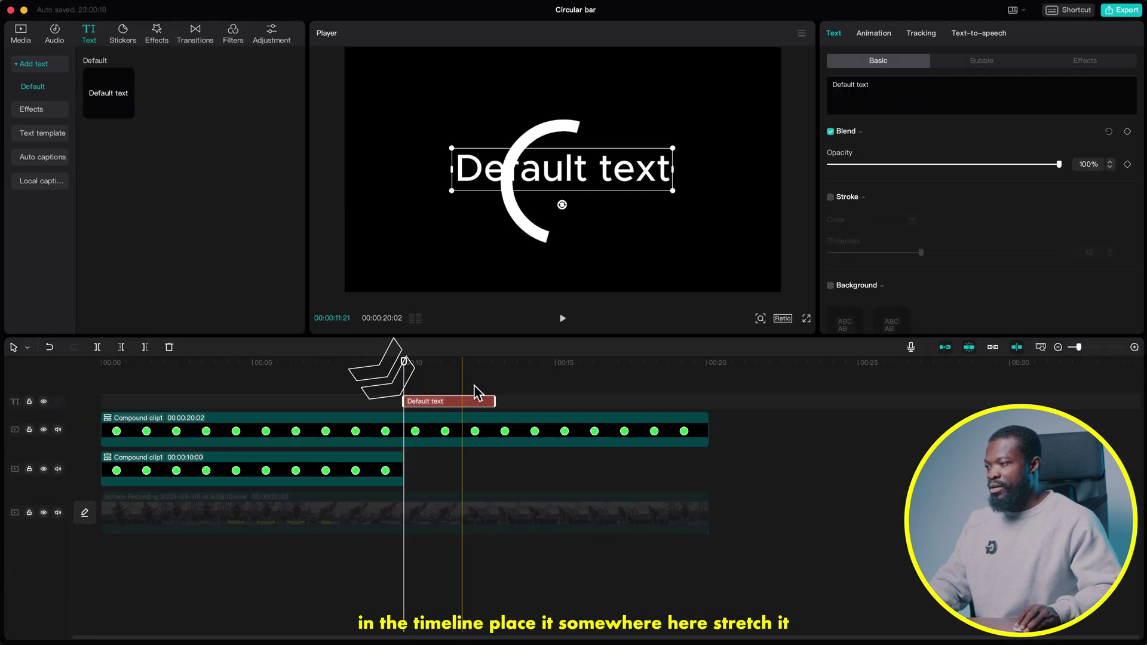
pyautogui.moveTo(495, 401); pyautogui.dragTo(710, 398)
pyautogui.click(532, 400)
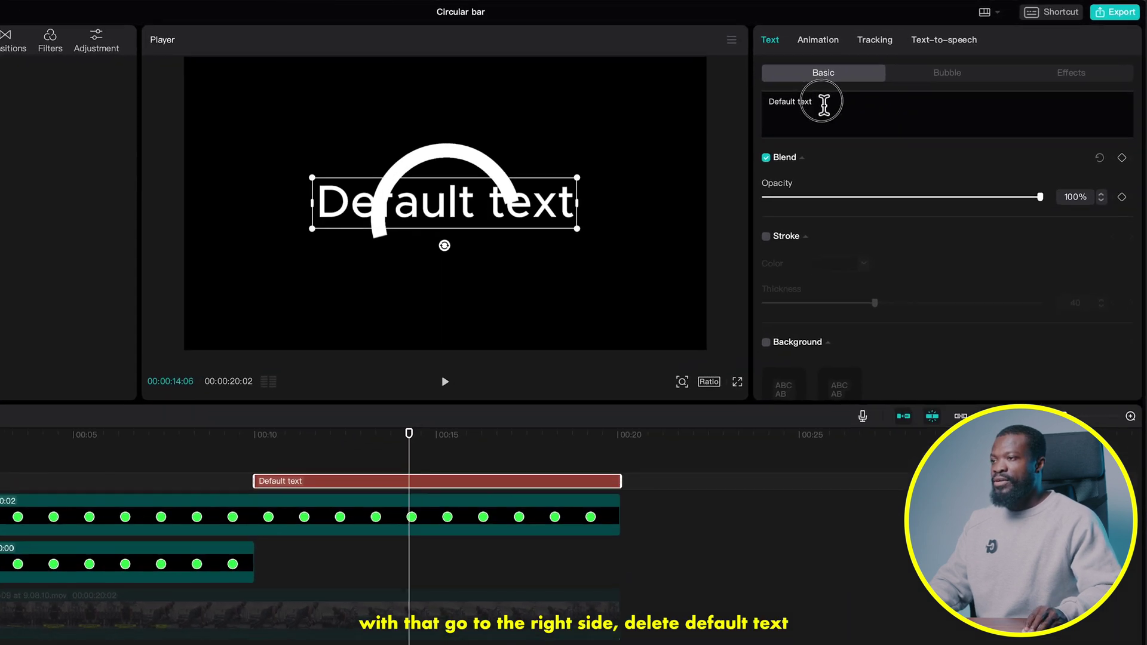
# - Replace the Default text with the letter 'o' at font size 21
pyautogui.moveTo(873, 84); pyautogui.dragTo(741, 89)
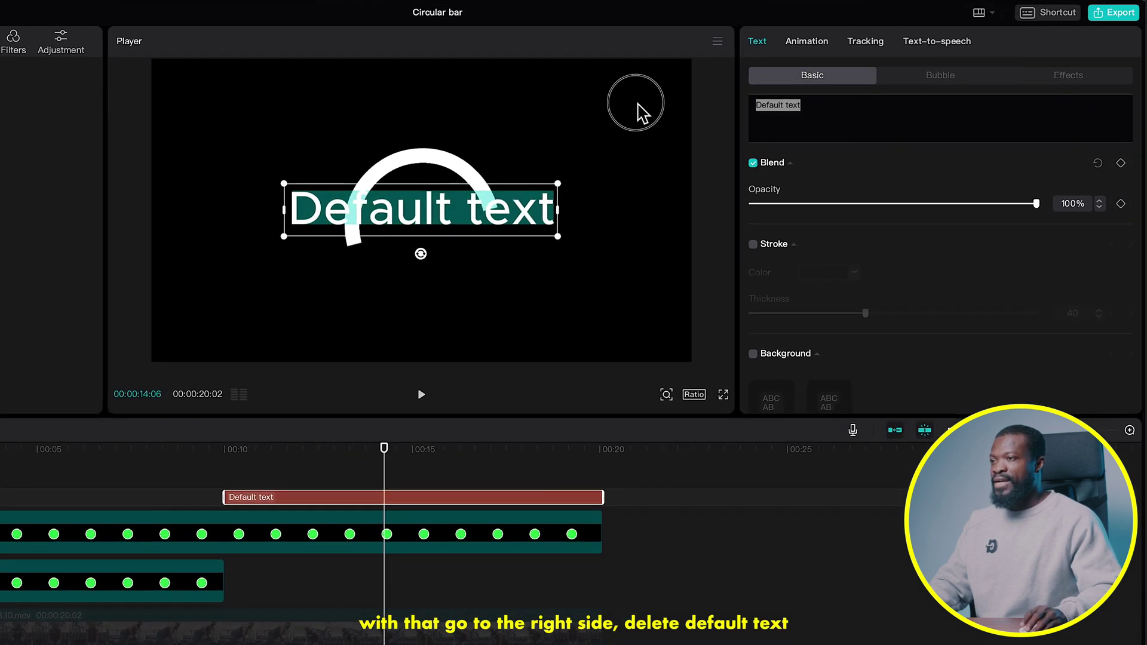
pyautogui.press('BackSpace')
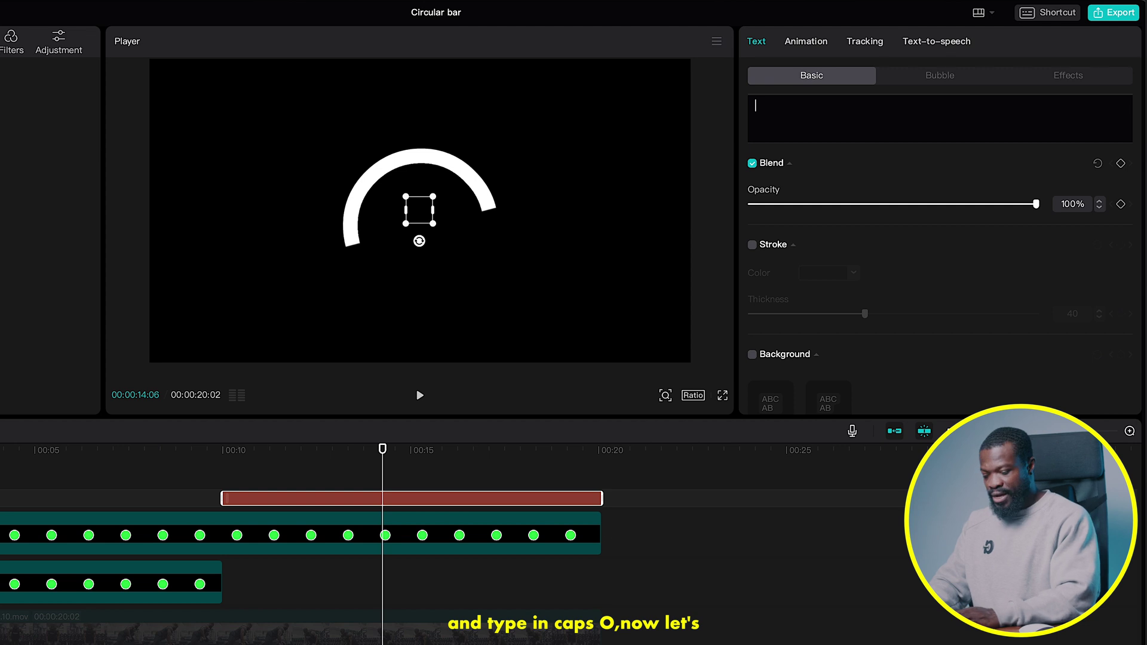
pyautogui.write('o')
pyautogui.moveTo(433, 197); pyautogui.dragTo(656, 97)
pyautogui.scroll(5, 976, 177)
pyautogui.scroll(3, 976, 177)
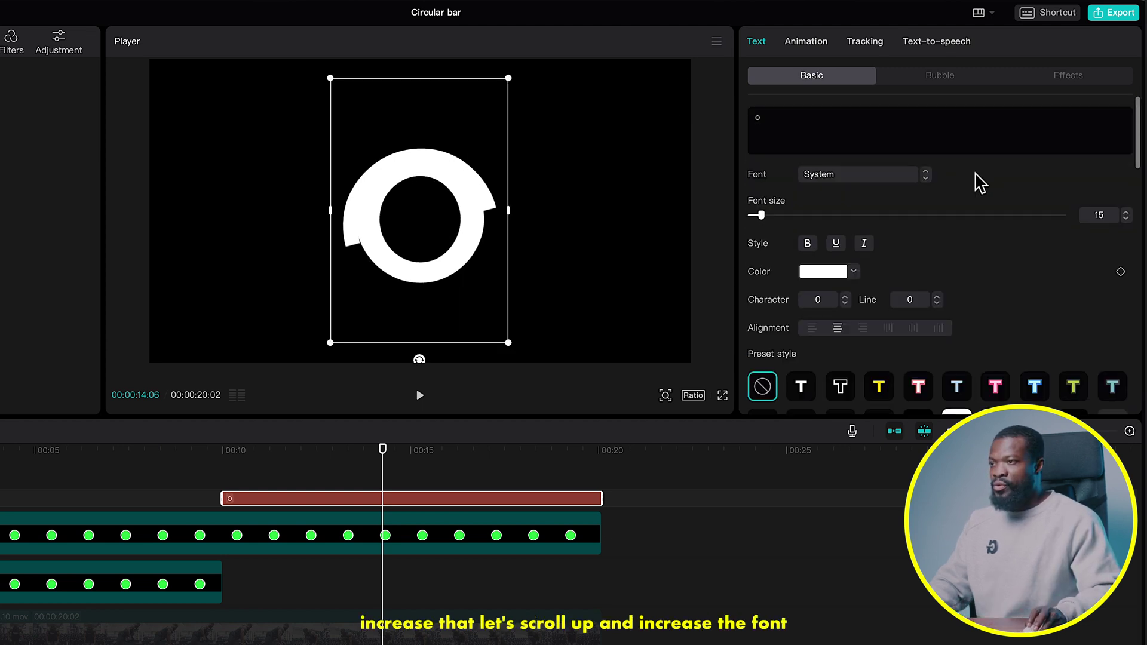
pyautogui.click(1128, 213)
pyautogui.click(1128, 213)
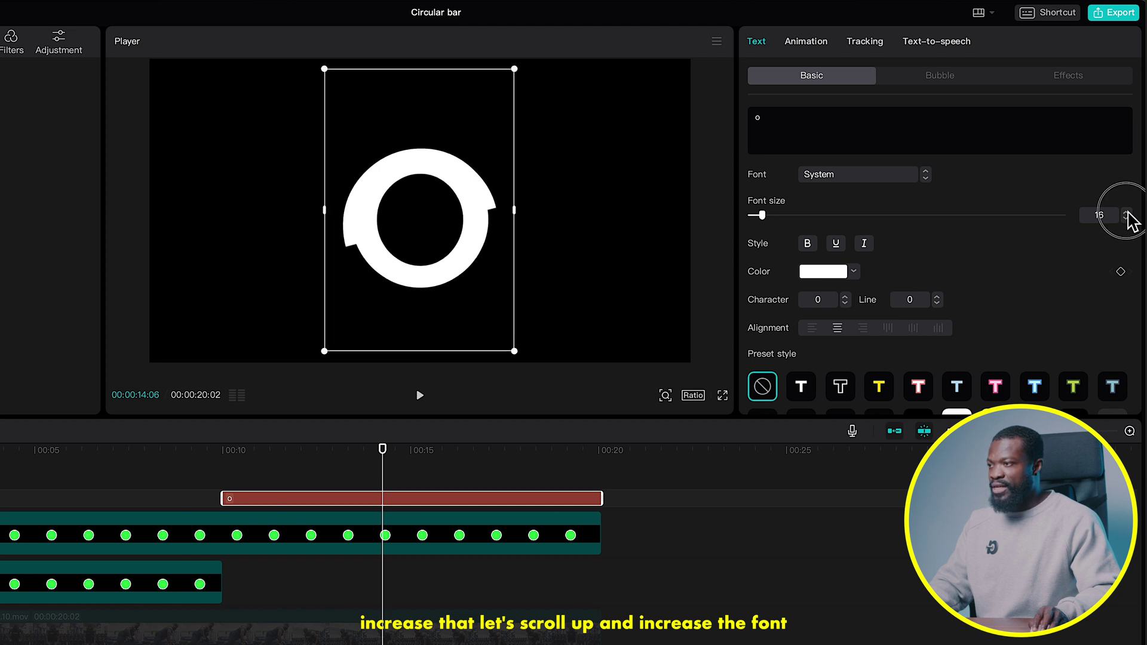
pyautogui.click(1128, 213)
pyautogui.click(1127, 213)
pyautogui.click(1128, 212)
pyautogui.click(1127, 213)
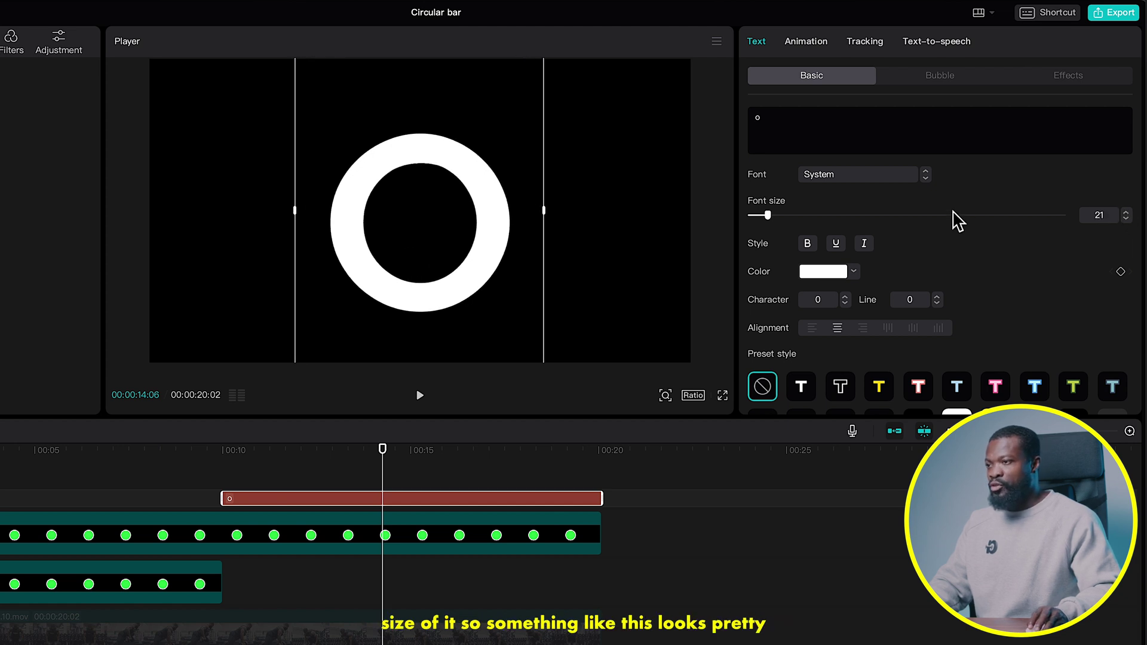
# - Colour the 'o' ring bright green (00FF27) and centre it in the frame
pyautogui.click(825, 274)
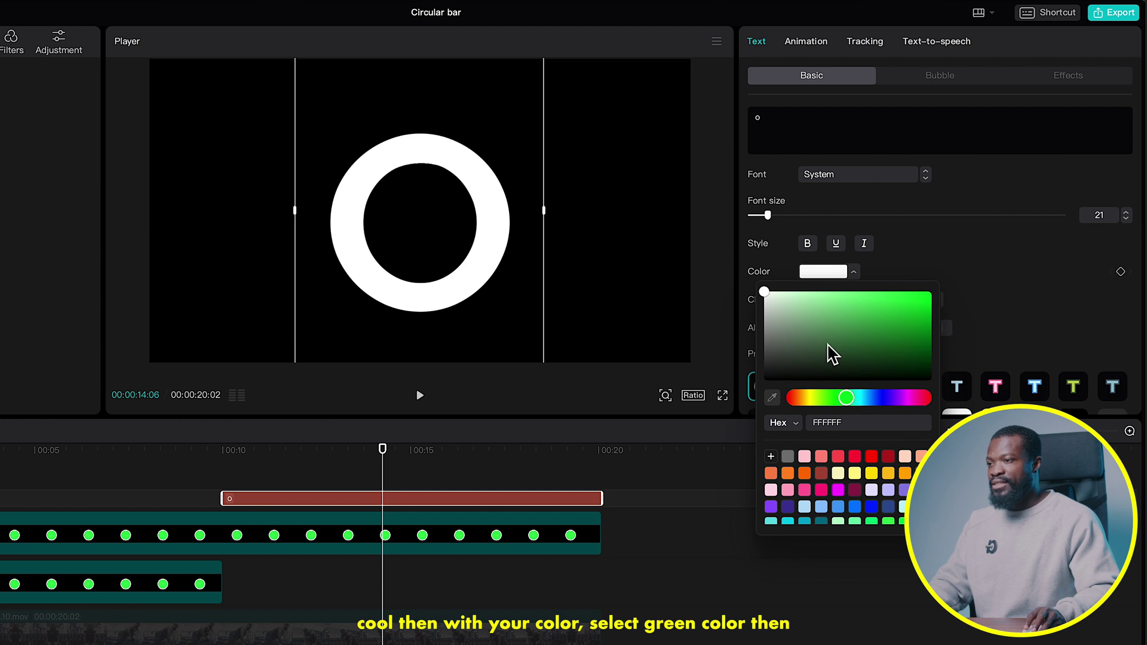
pyautogui.moveTo(899, 320); pyautogui.dragTo(1003, 263)
pyautogui.click(466, 223)
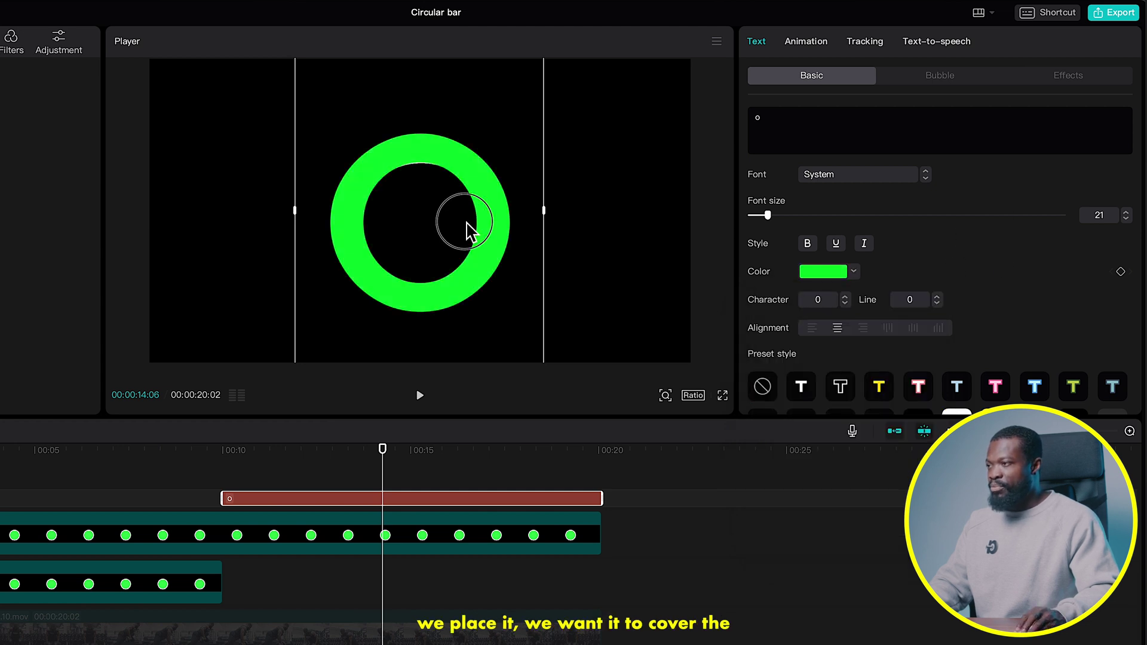
pyautogui.moveTo(467, 225); pyautogui.dragTo(466, 231)
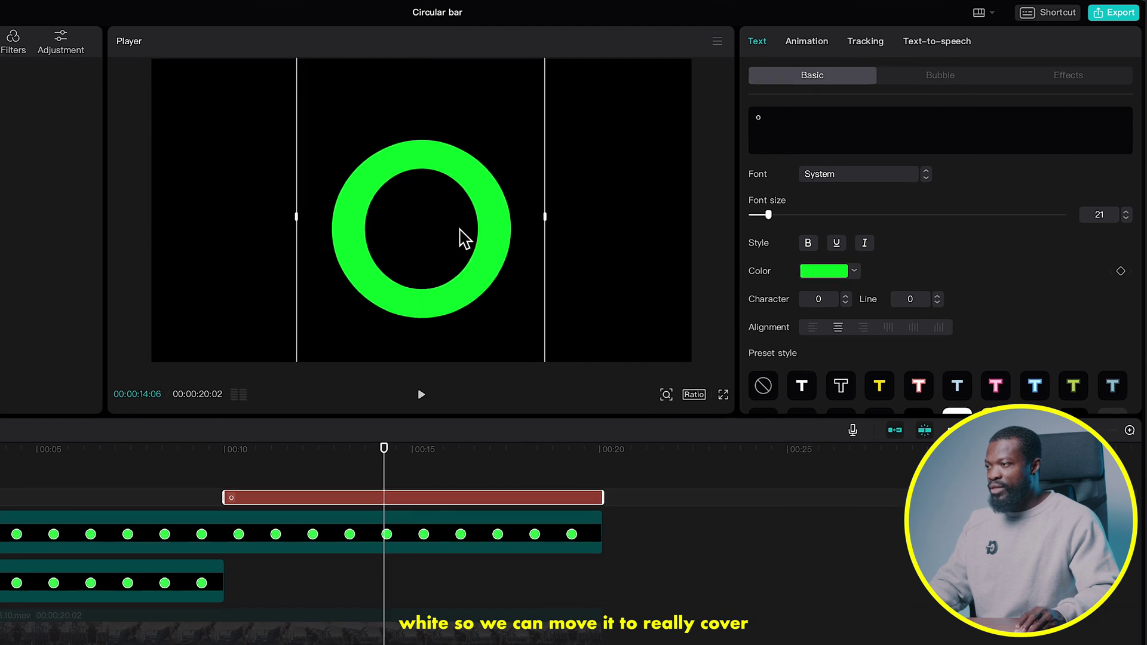
pyautogui.click(237, 501)
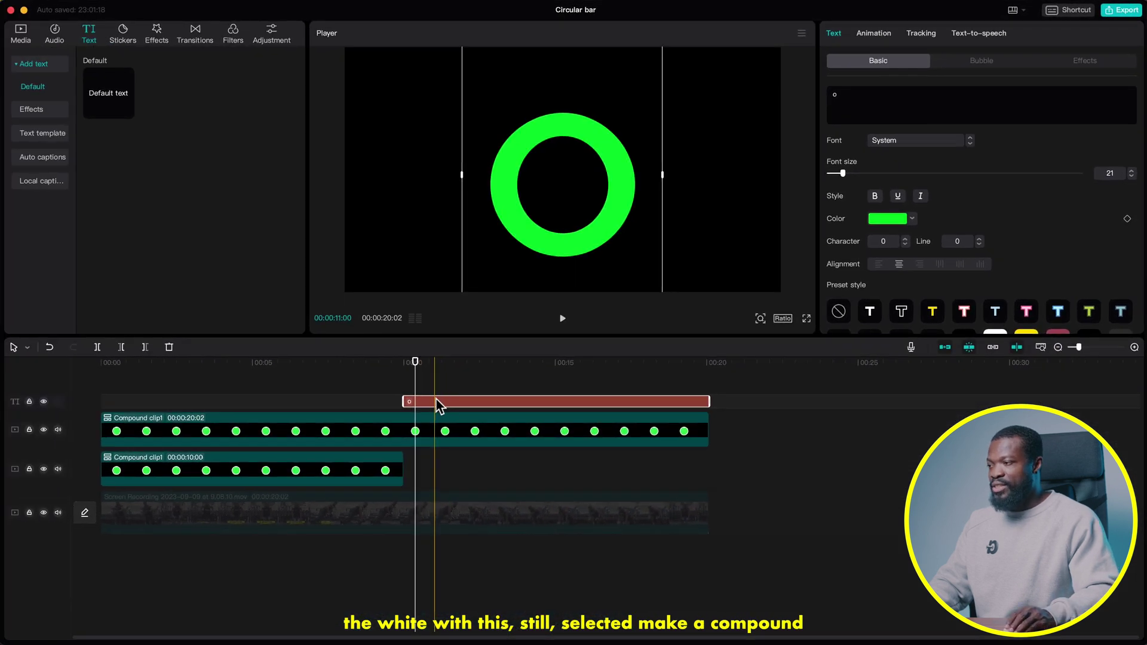
# - Make the ring text a compound clip and apply a rotated Split mask to it
pyautogui.rightClick(425, 402)
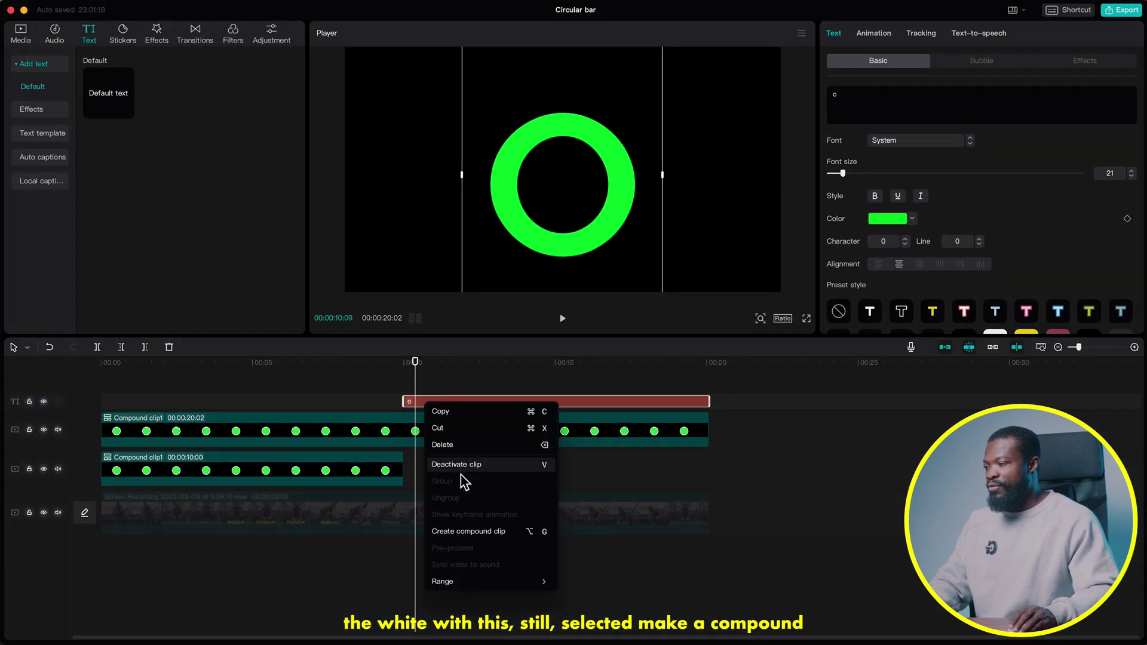
pyautogui.click(464, 532)
pyautogui.click(401, 383)
pyautogui.click(430, 417)
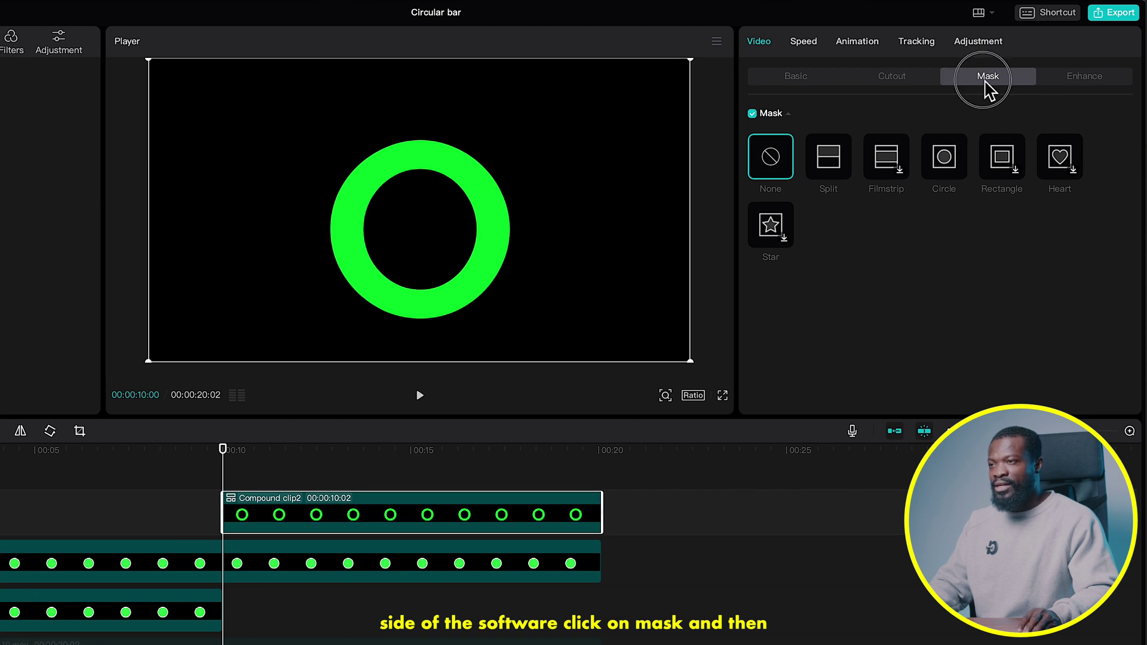
pyautogui.click(827, 166)
pyautogui.moveTo(418, 231); pyautogui.dragTo(384, 223)
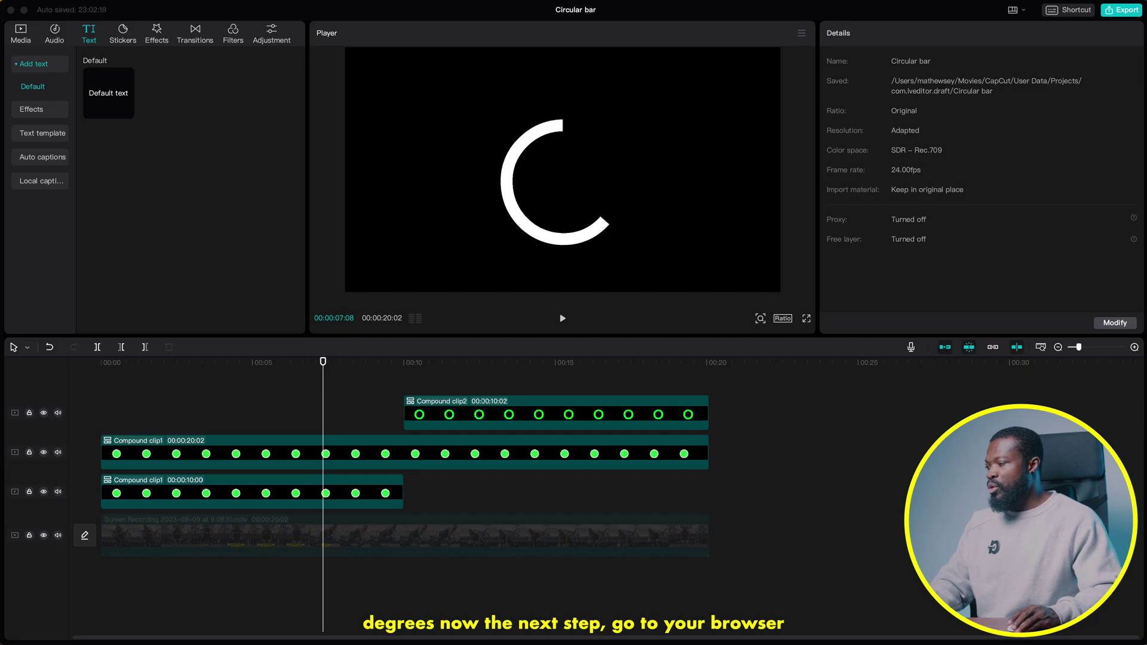
# - Search the web for 'green image' and pick a plain bright green one
pyautogui.press('super+Tab')
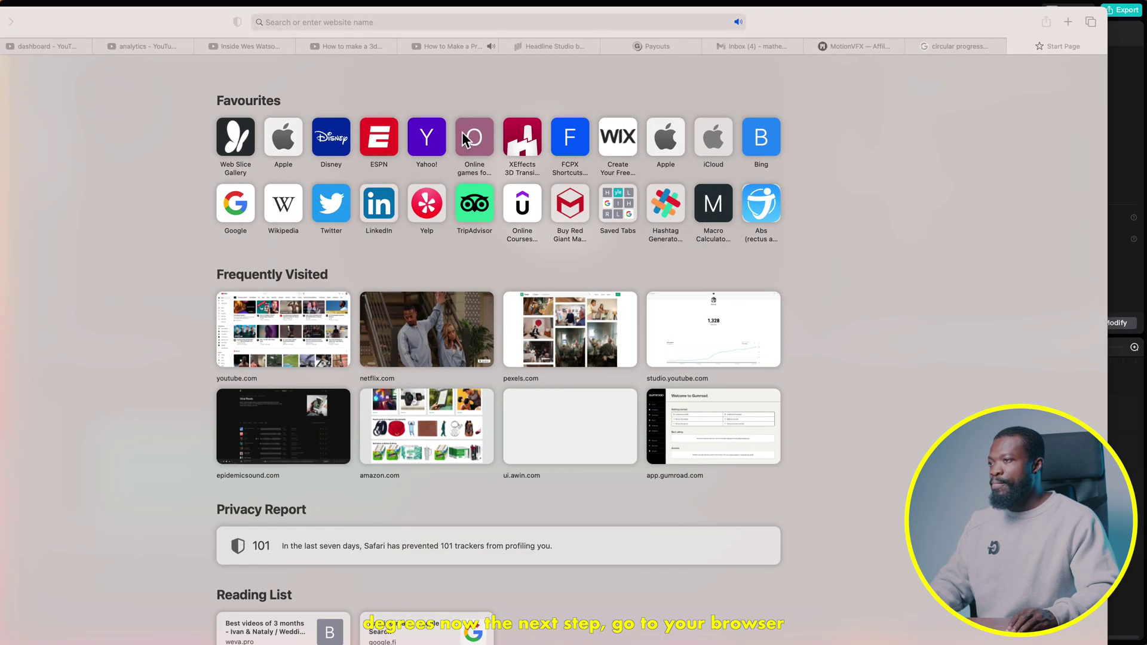
pyautogui.write('green image')
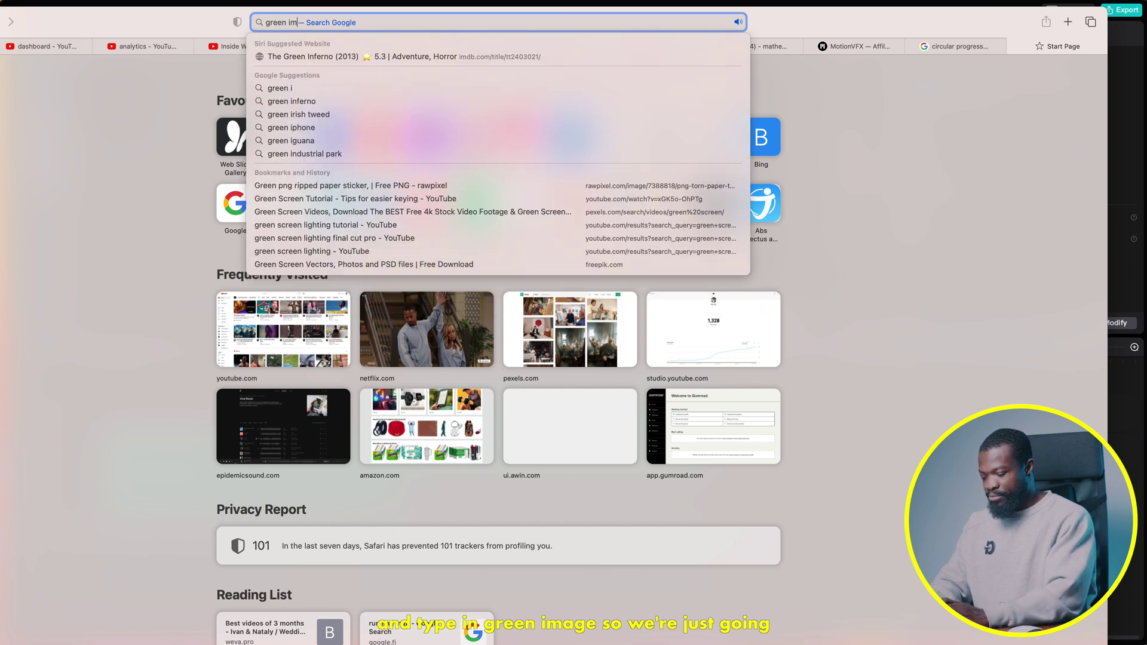
pyautogui.press('Return')
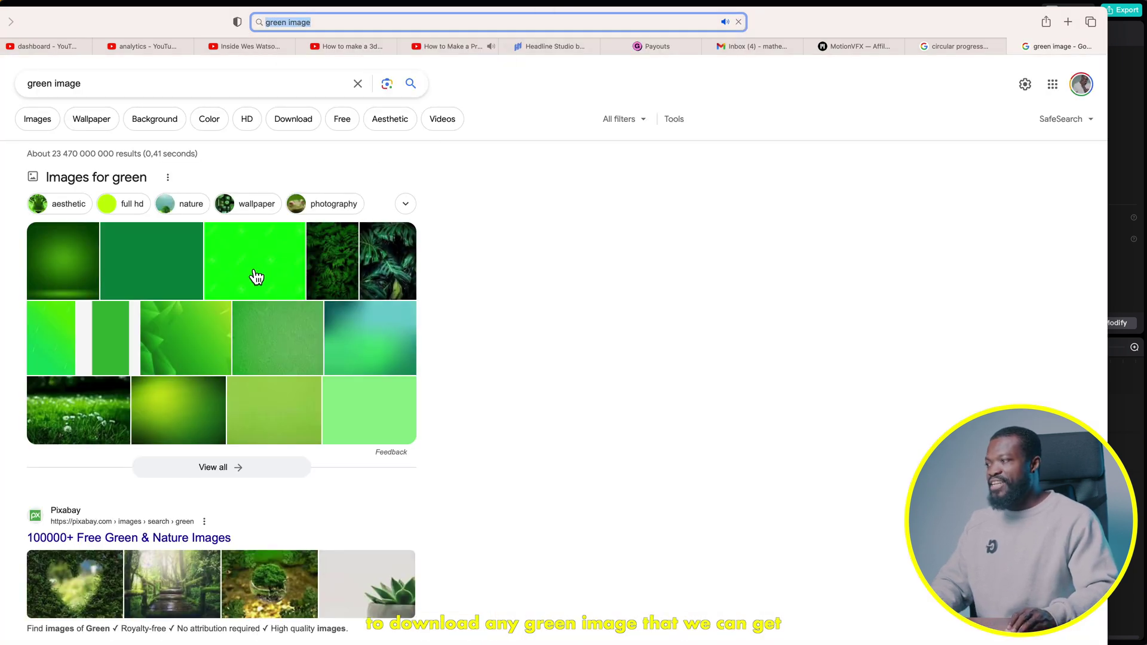
pyautogui.click(256, 269)
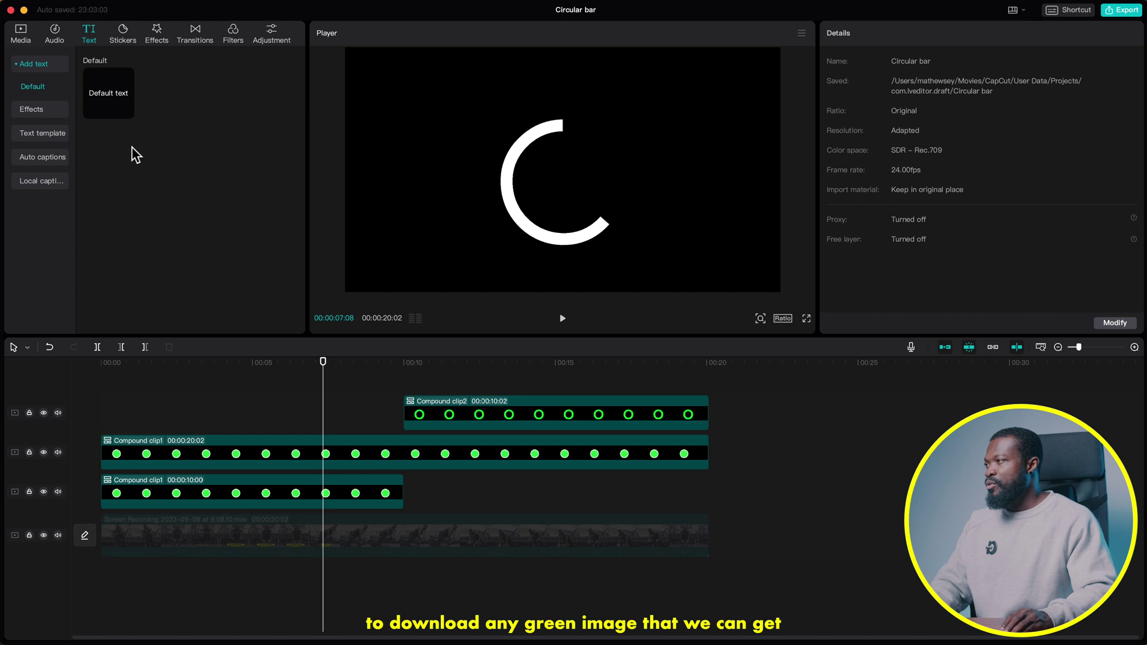
# - Import the green image into Media and add it to the timeline
pyautogui.click(22, 36)
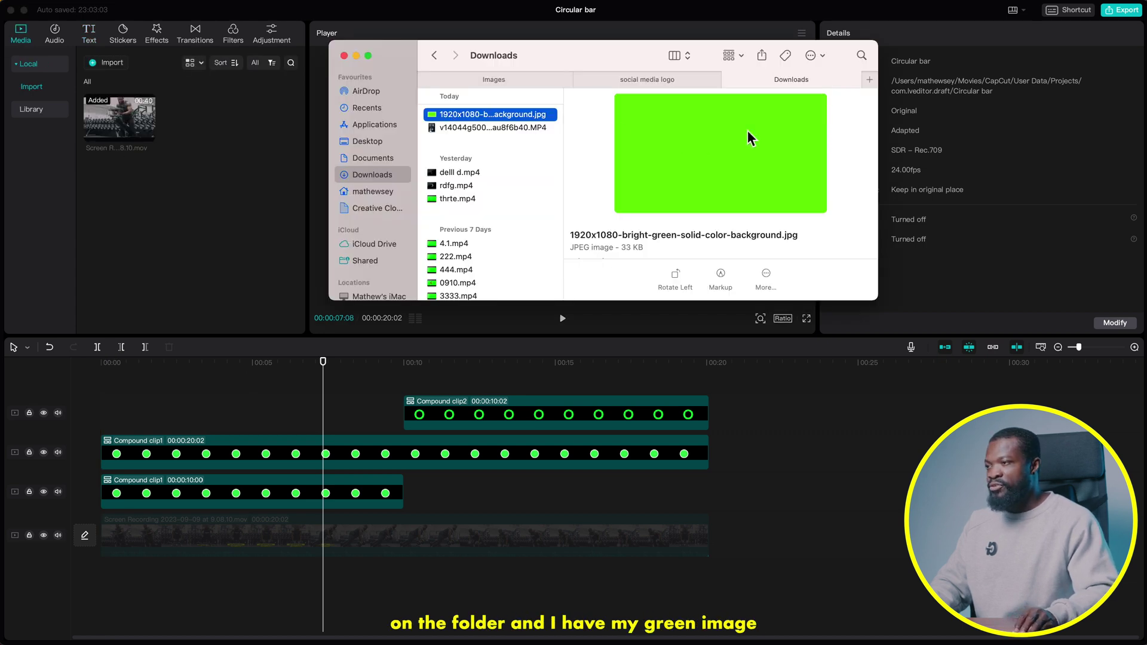
pyautogui.moveTo(524, 115); pyautogui.dragTo(187, 173)
pyautogui.moveTo(201, 118); pyautogui.dragTo(100, 518)
# - Extend the green clip to 00:20, delete the screen recording, and move the image to the bottom track
pyautogui.moveTo(251, 531); pyautogui.dragTo(710, 538)
pyautogui.click(305, 568)
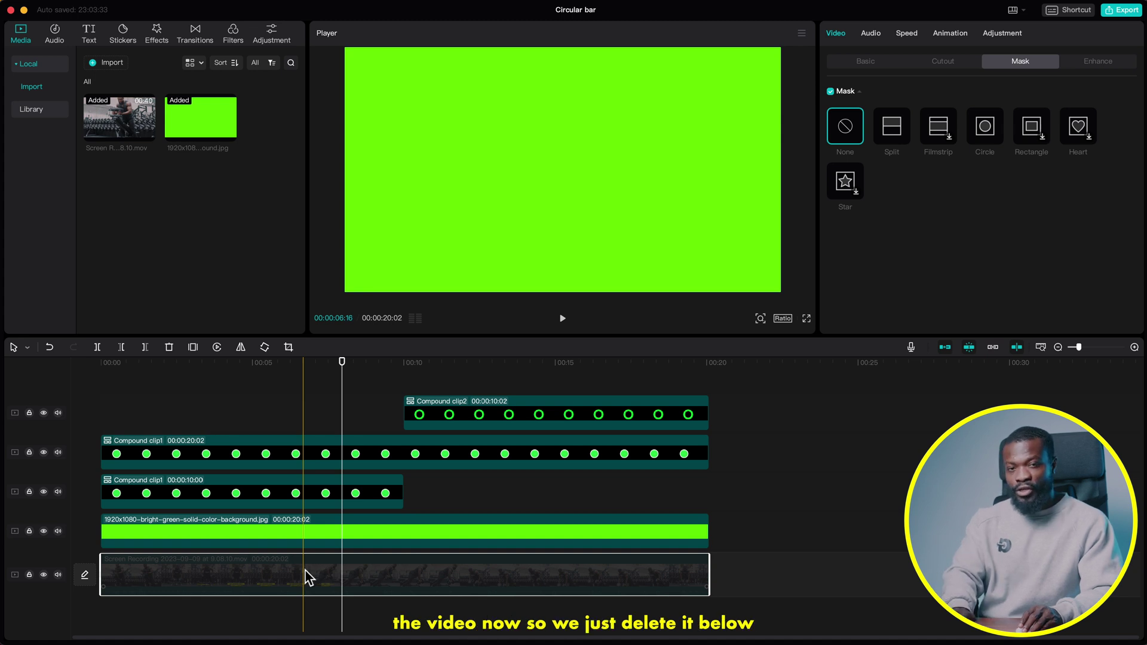
pyautogui.press('Delete')
pyautogui.moveTo(246, 526); pyautogui.dragTo(242, 578)
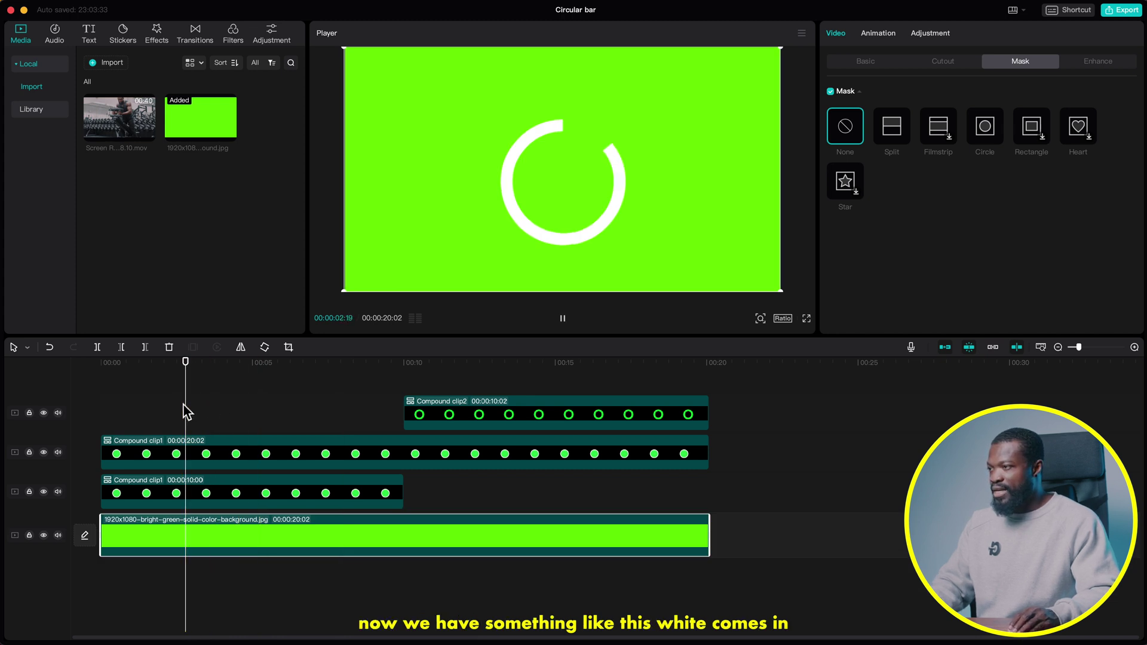
# - Set the green background clip's Scale to 221% under Video > Basic
pyautogui.click(377, 412)
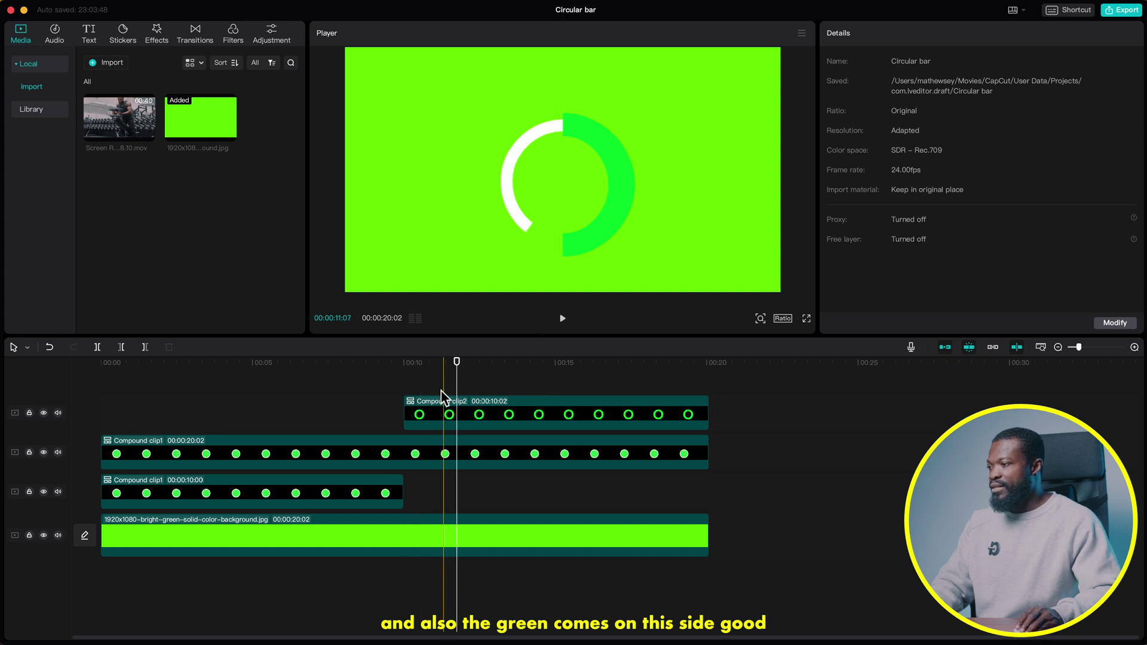
pyautogui.click(371, 535)
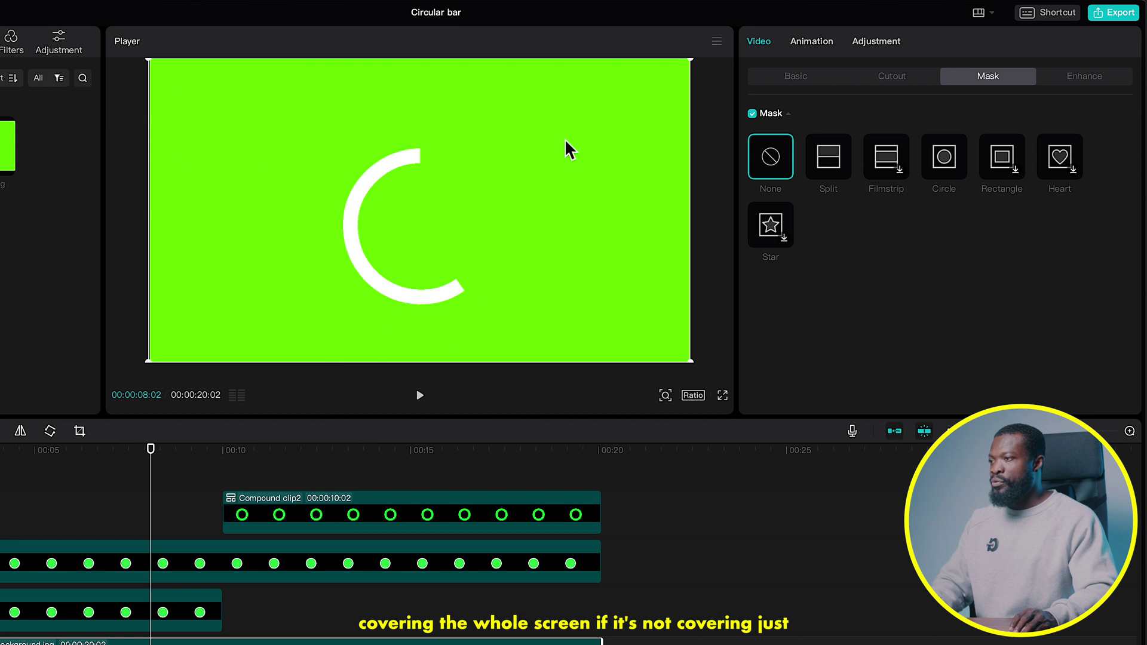
pyautogui.click(781, 79)
pyautogui.moveTo(808, 158); pyautogui.dragTo(877, 157)
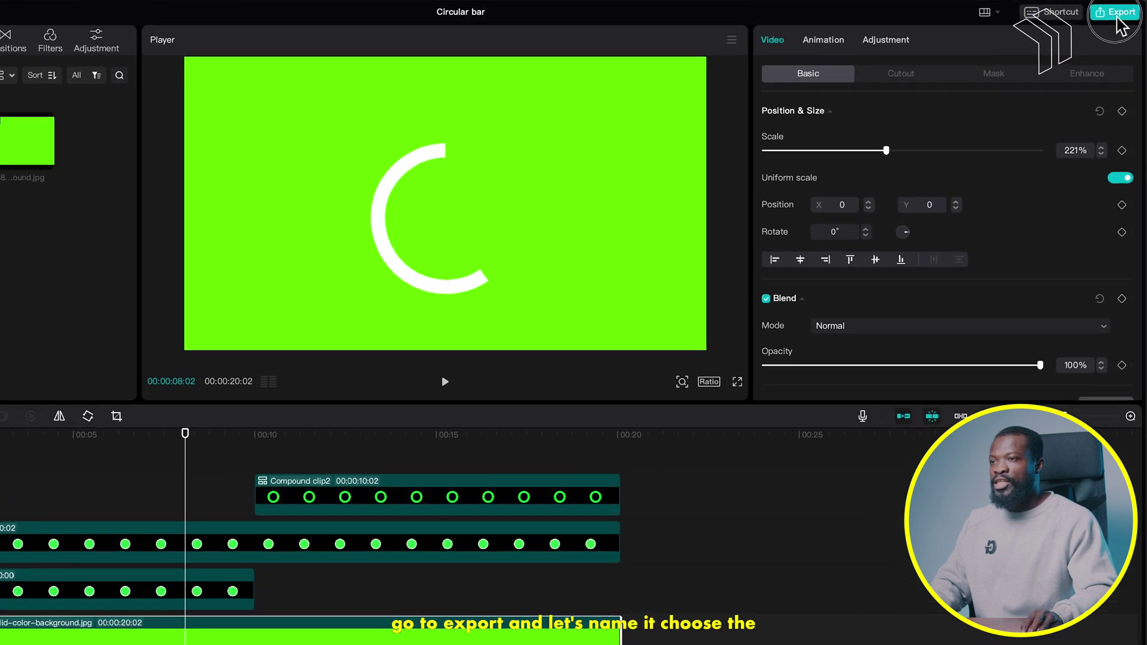
# - Export the video as 'Circular 1', 1080P mp4, saved to the Downloads folder
pyautogui.click(1121, 10)
pyautogui.write('Circula')
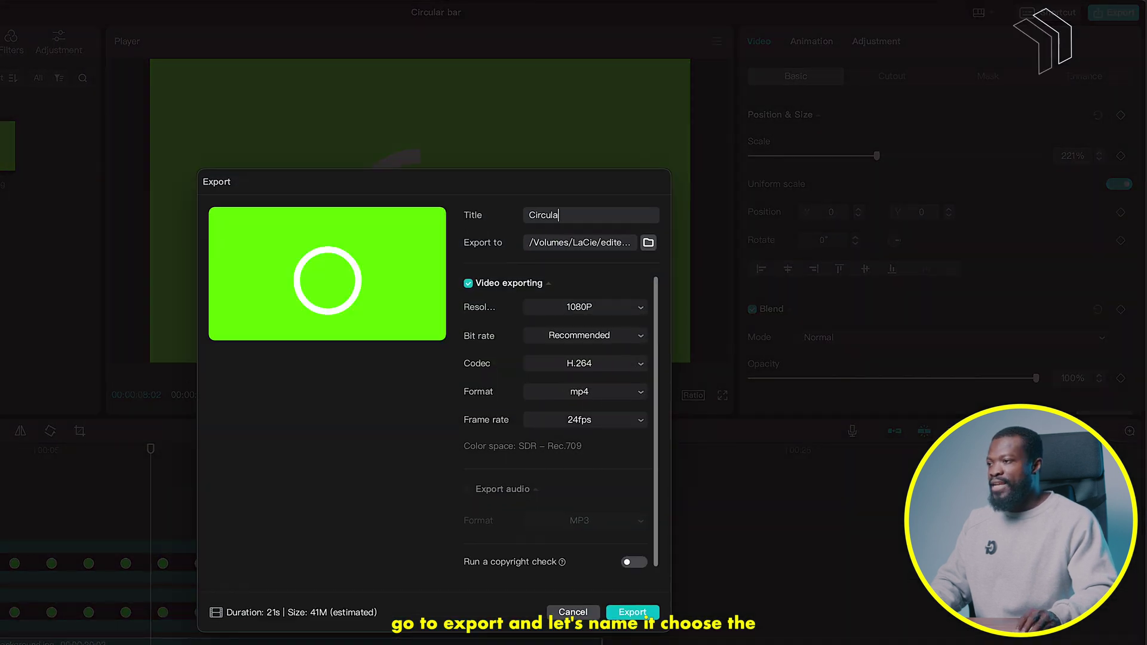
pyautogui.write('r 1')
pyautogui.click(768, 151)
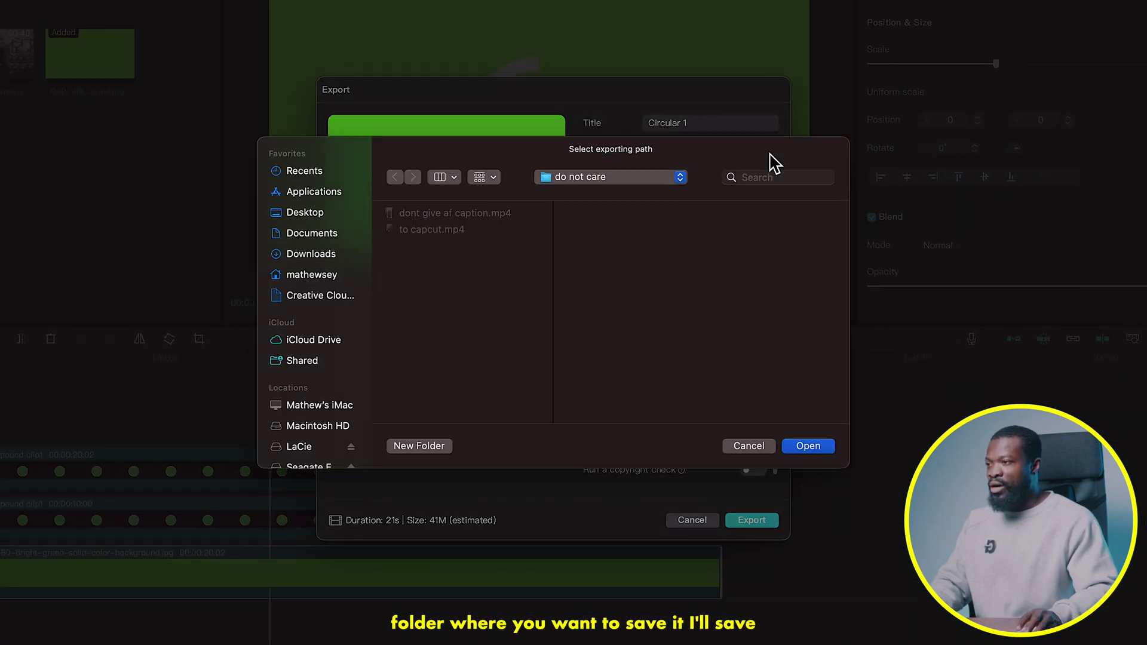
pyautogui.click(317, 261)
pyautogui.click(800, 451)
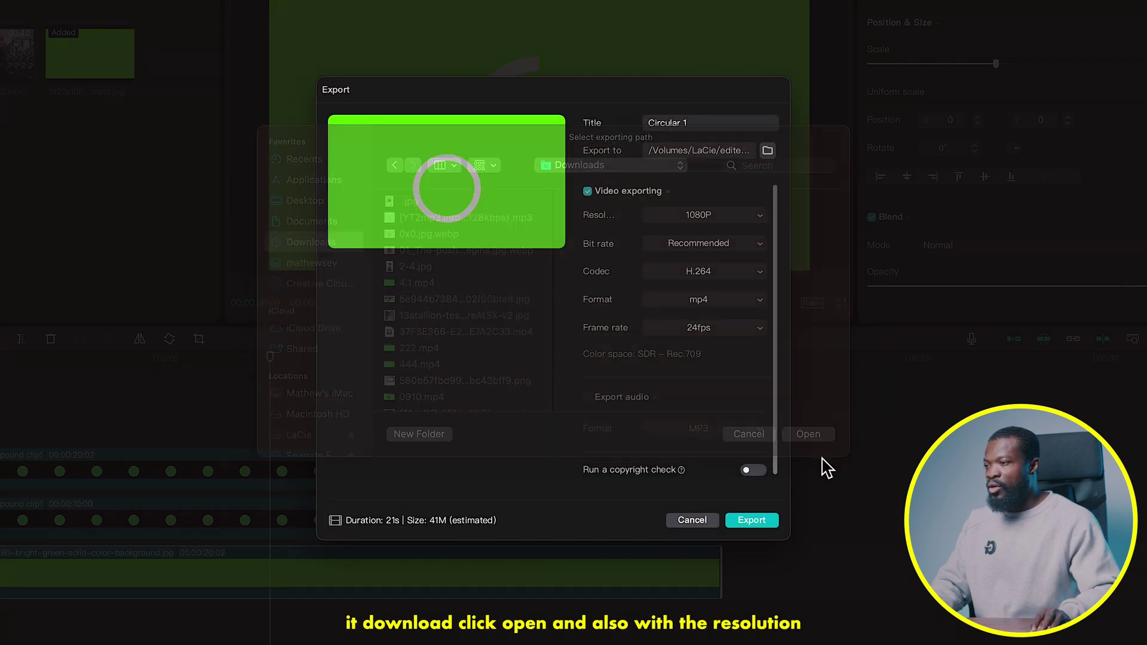
pyautogui.click(730, 226)
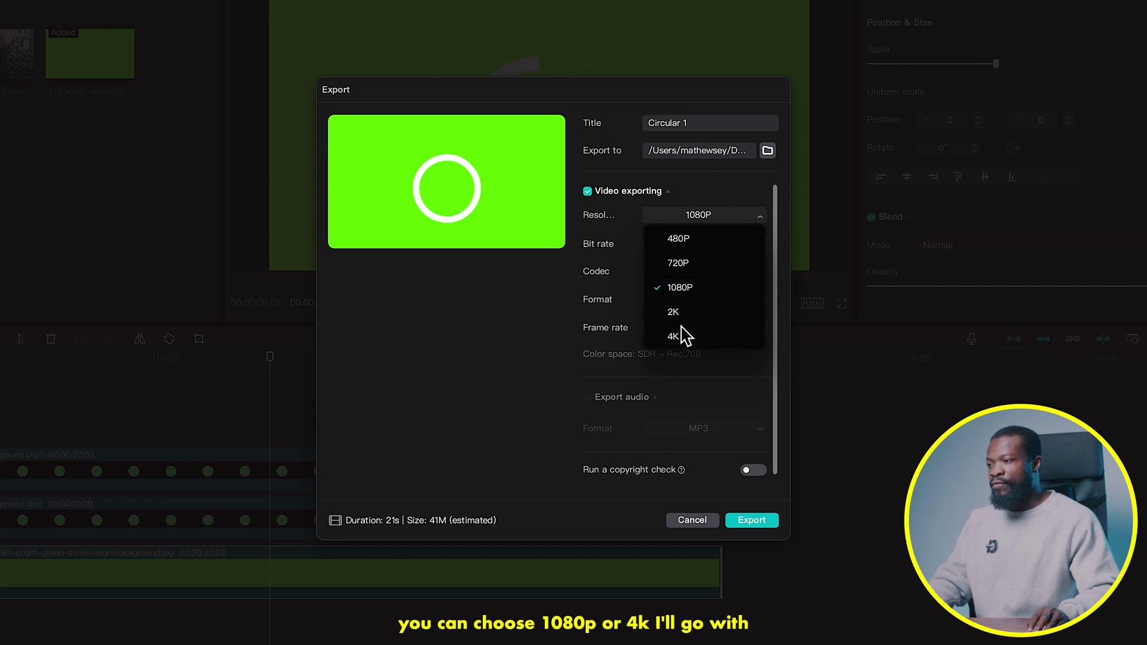
pyautogui.click(689, 292)
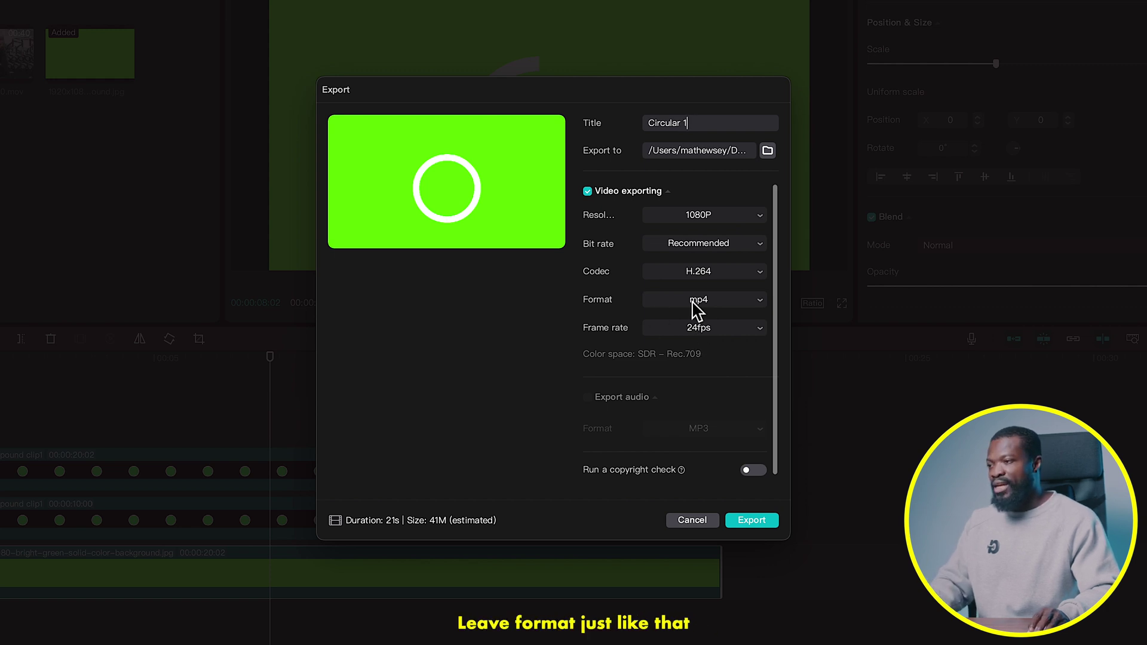
pyautogui.click(759, 526)
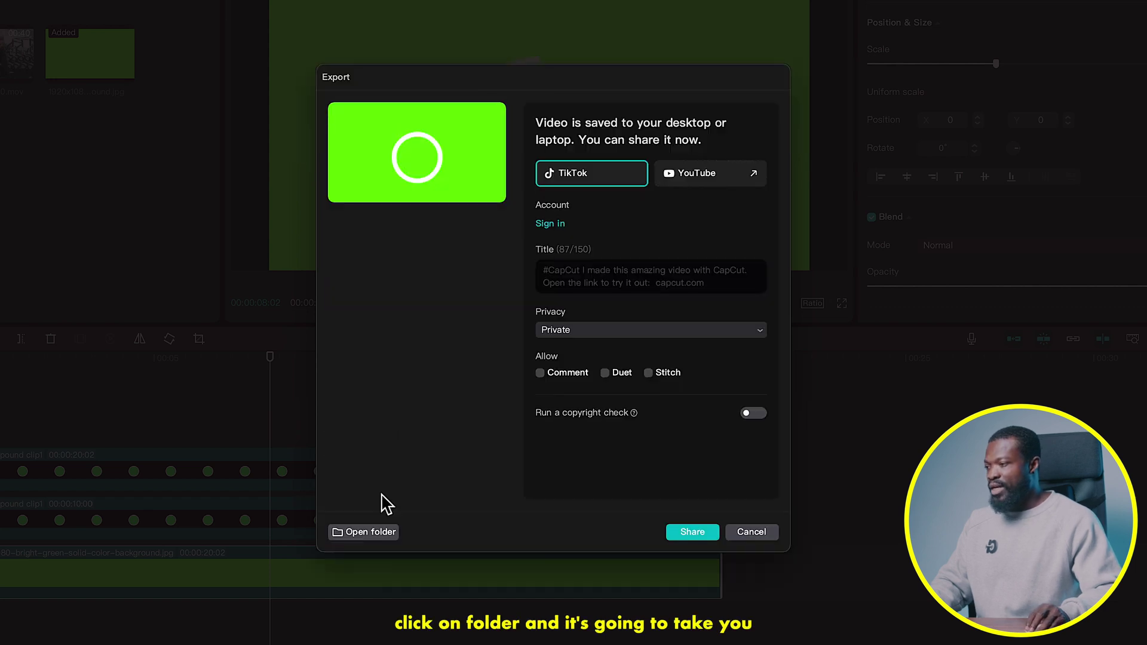
# - Close the export summary and delete every clip from the timeline
pyautogui.click(370, 532)
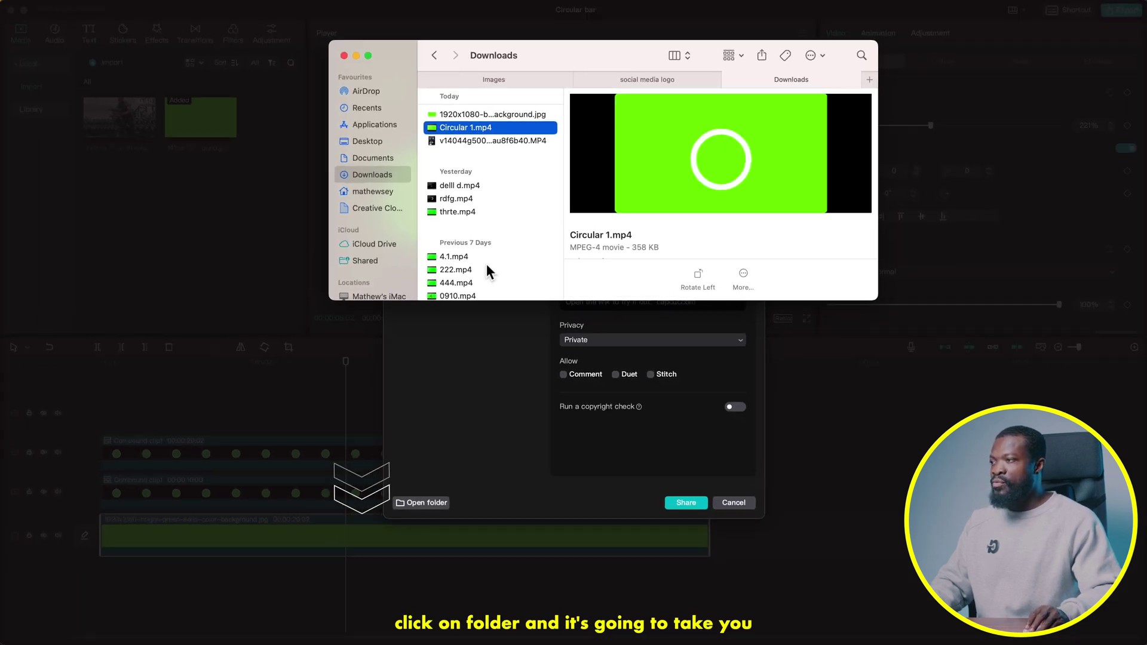
pyautogui.click(607, 406)
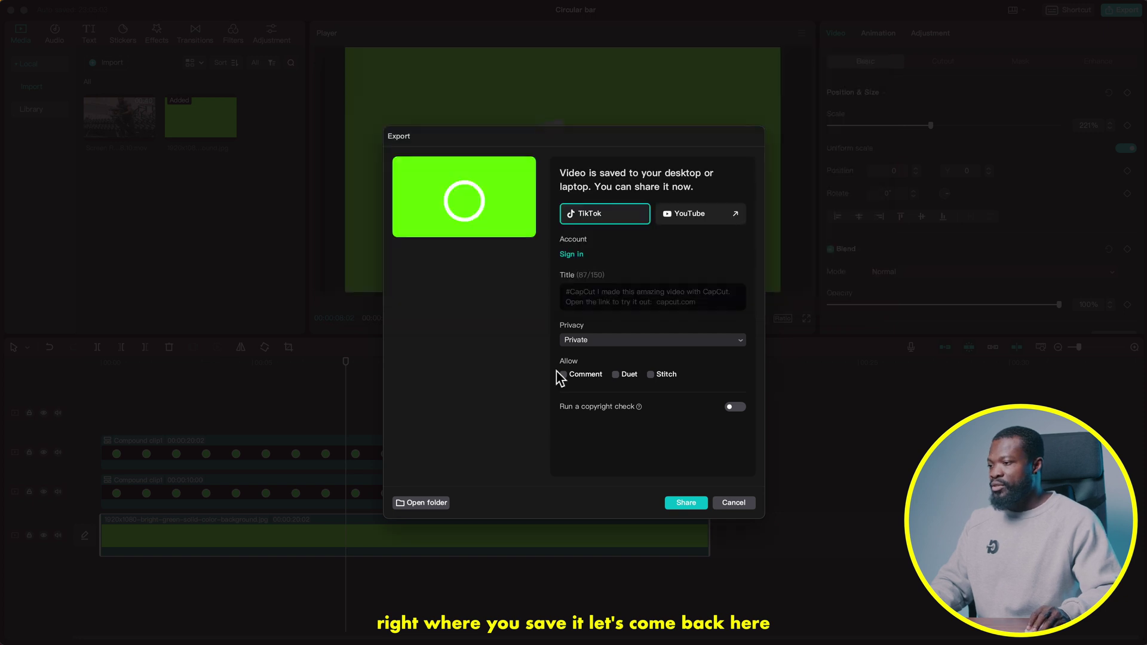
pyautogui.click(733, 504)
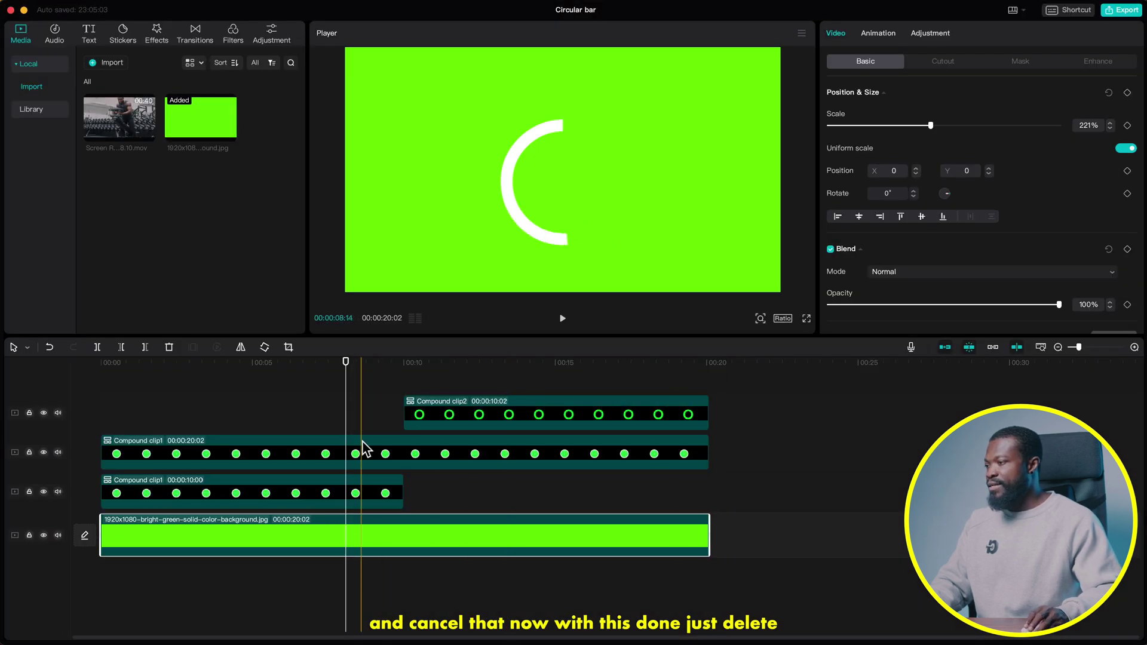
pyautogui.moveTo(213, 408); pyautogui.dragTo(546, 533)
pyautogui.press('Delete')
# - Place Circular 1.mp4 from Downloads onto the empty timeline
pyautogui.press('super+Tab')
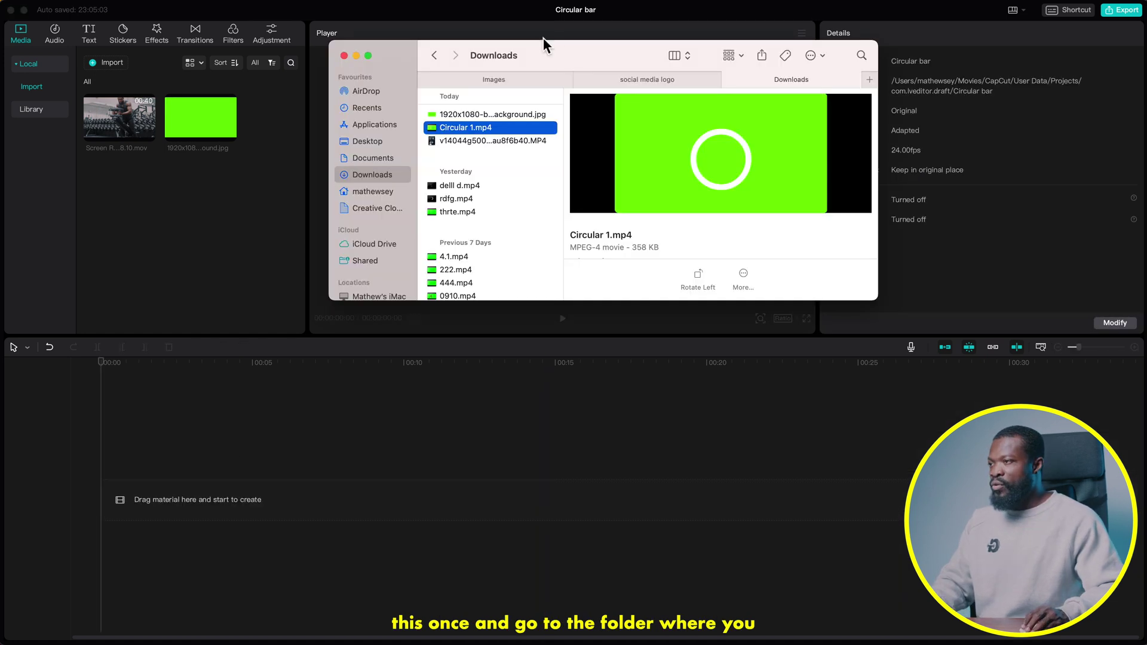
pyautogui.moveTo(475, 127); pyautogui.dragTo(265, 362)
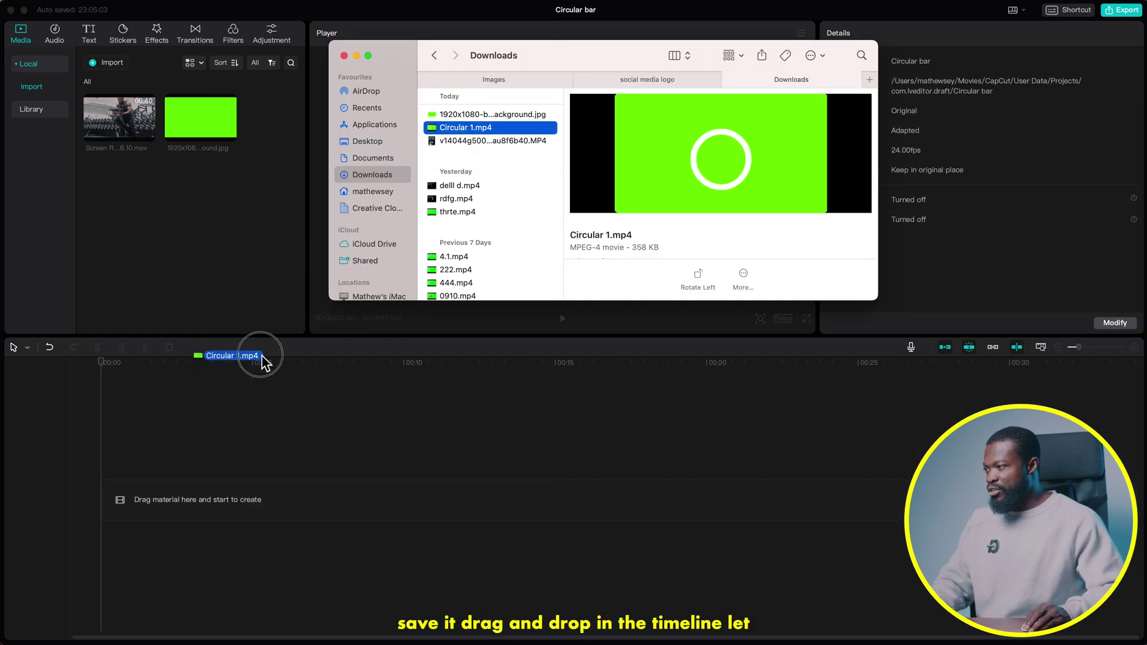
pyautogui.moveTo(211, 475); pyautogui.dragTo(214, 474)
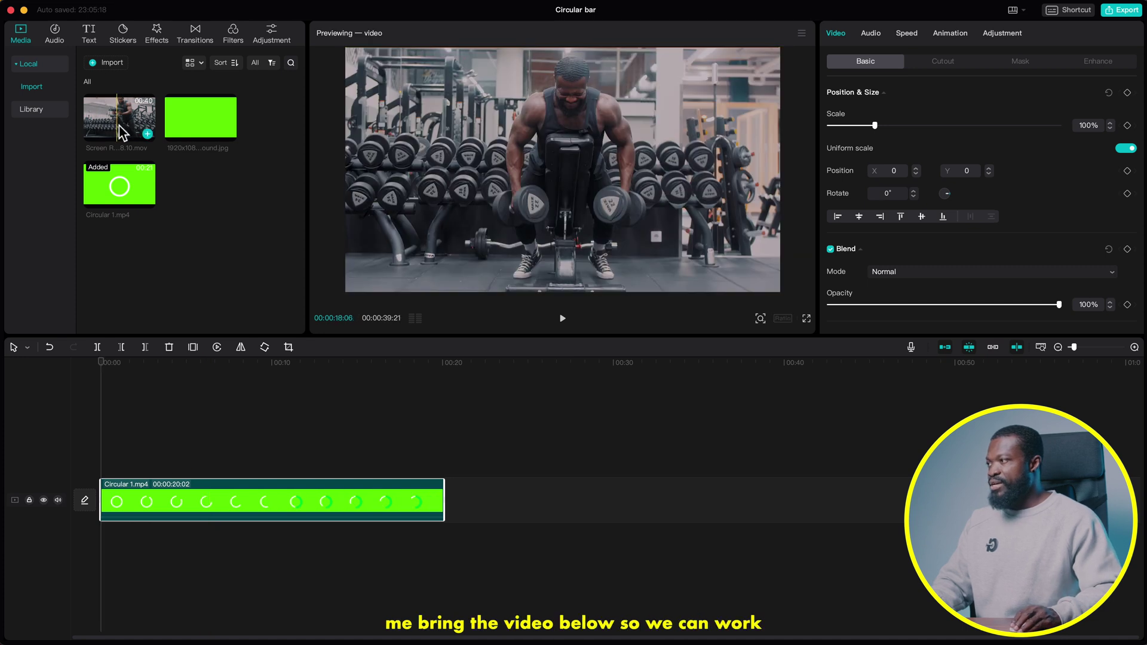
# - Put the gym footage on the main track under Circular 1.mp4, trimmed to 20 seconds
pyautogui.moveTo(114, 126); pyautogui.dragTo(455, 508)
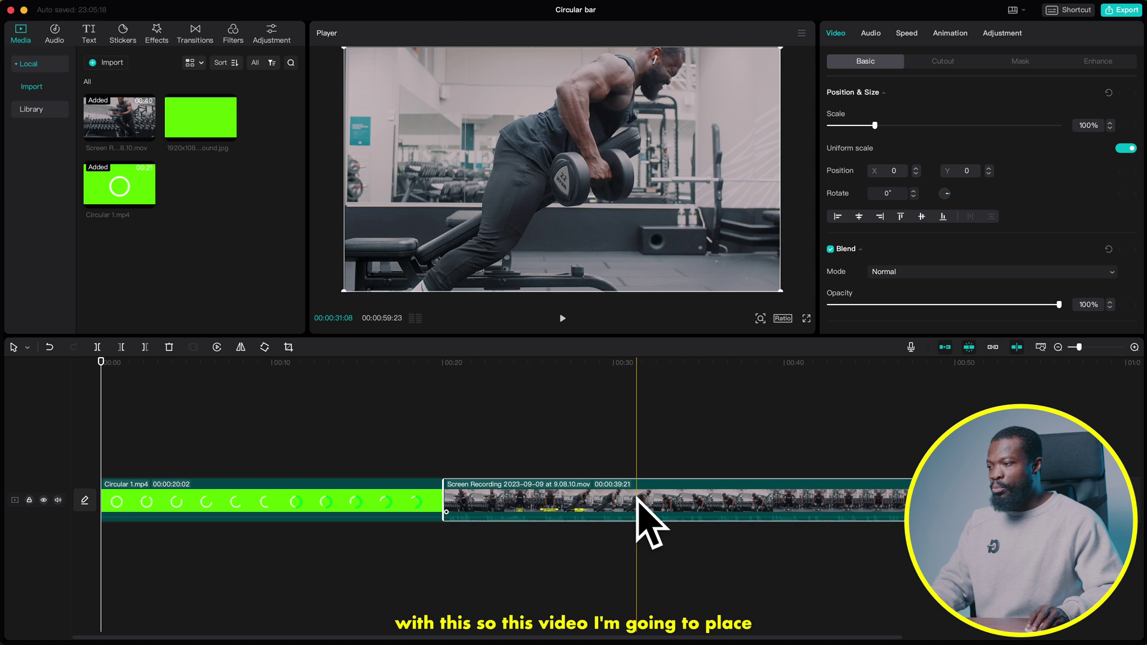
pyautogui.moveTo(352, 508); pyautogui.dragTo(334, 445)
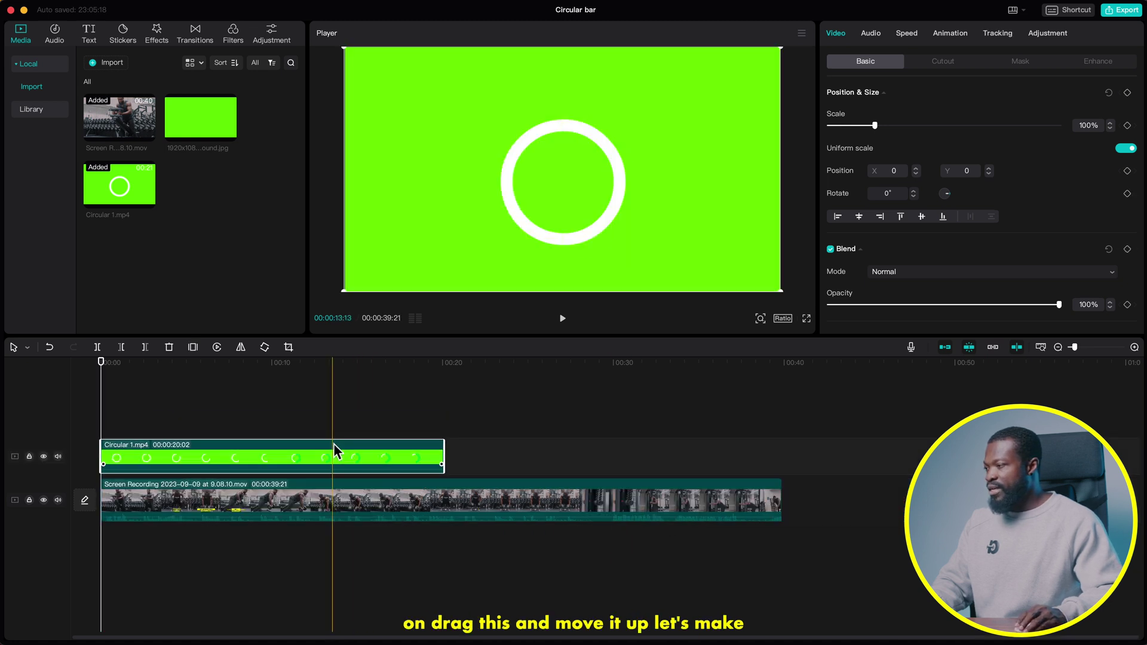
pyautogui.moveTo(778, 505); pyautogui.dragTo(443, 500)
pyautogui.click(224, 453)
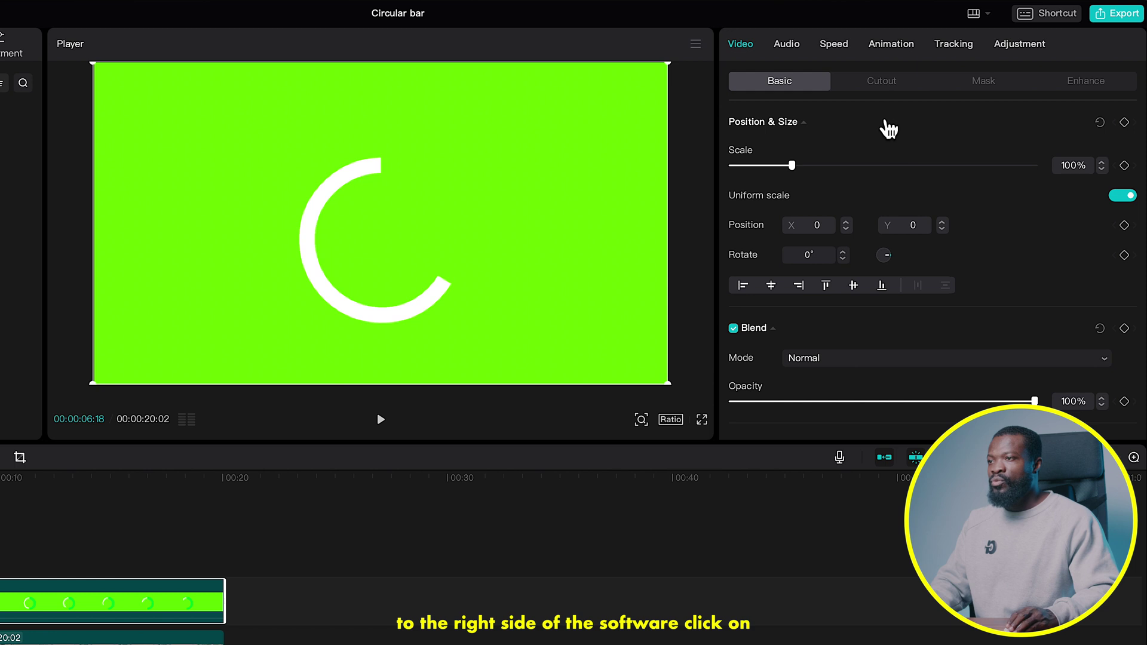
# - Chroma-key the sampled green out of Circular 1.mp4 at about 84 strength
pyautogui.click(882, 80)
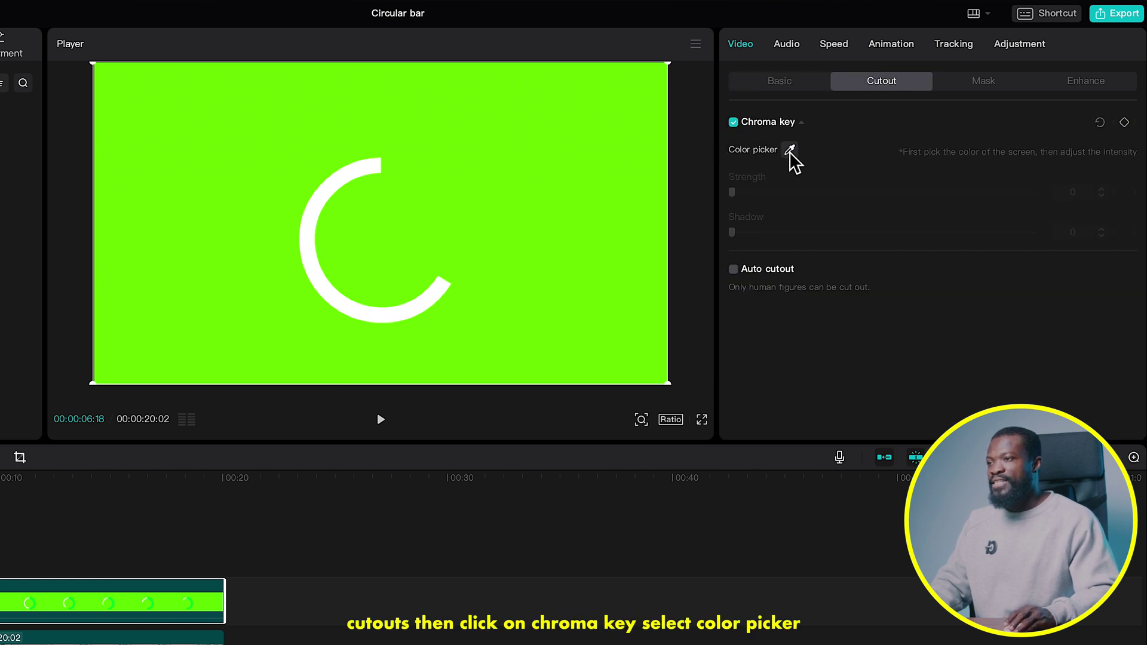
pyautogui.click(526, 196)
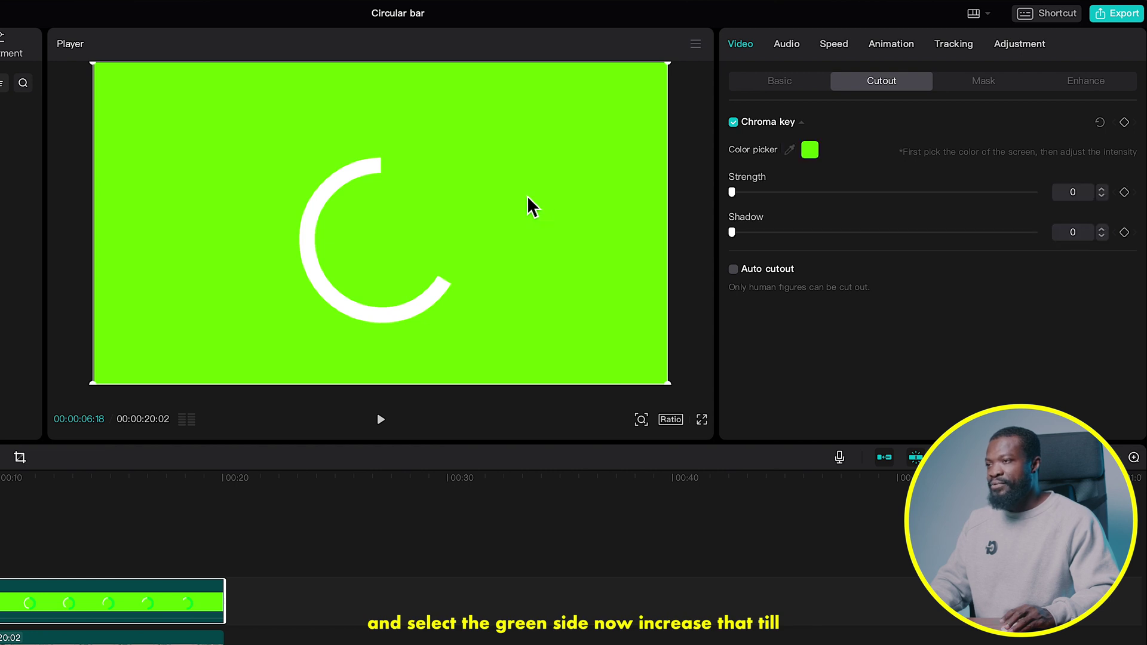
pyautogui.moveTo(735, 194); pyautogui.dragTo(832, 192)
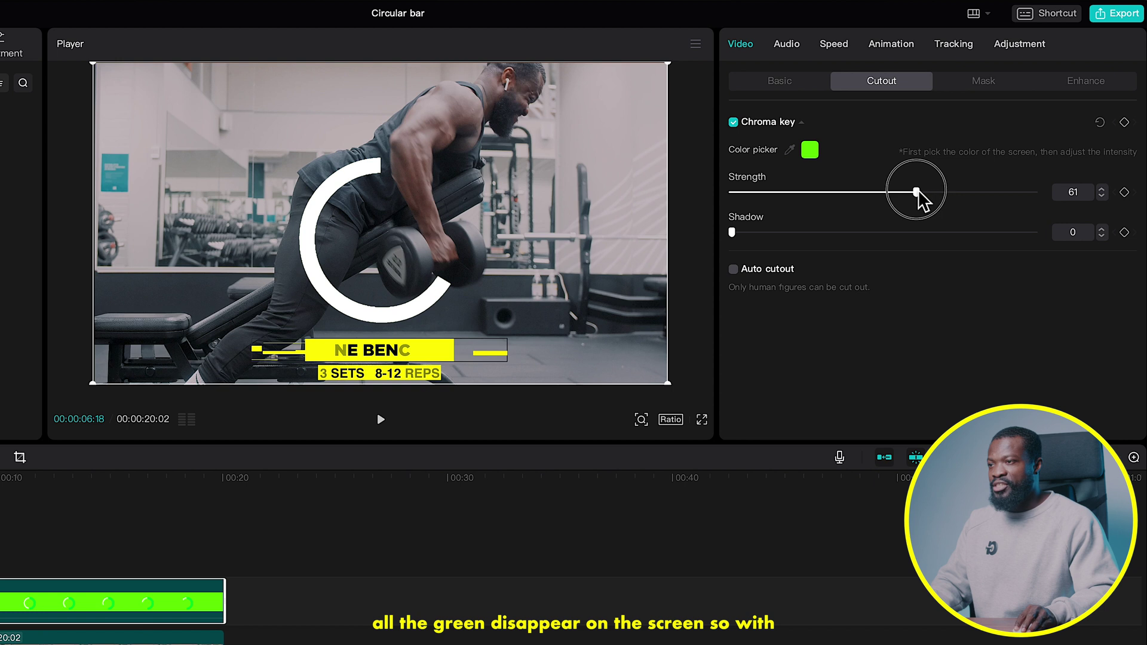
pyautogui.moveTo(992, 191); pyautogui.dragTo(987, 192)
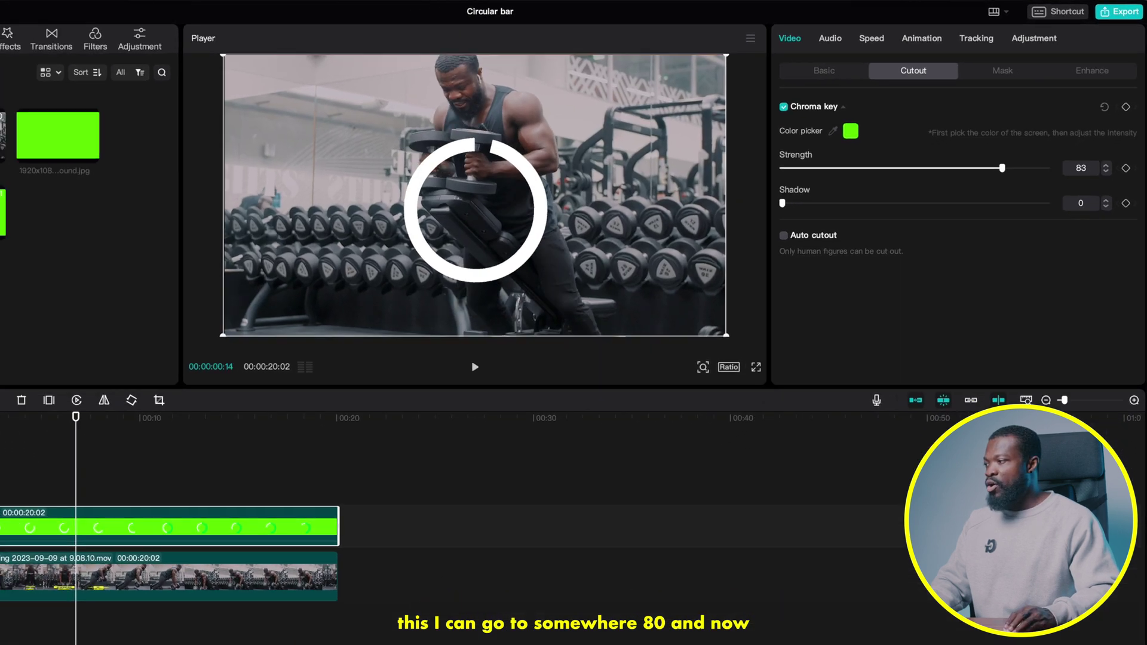
pyautogui.click(93, 424)
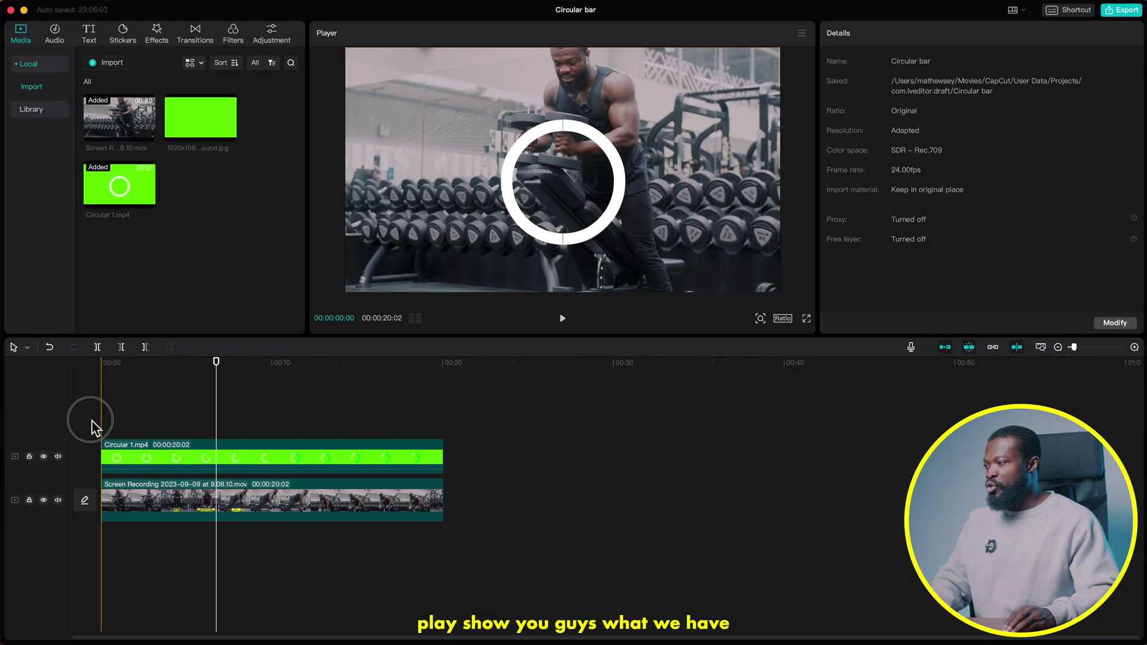
# - Preview the keyed ring, then scale it down and move it to the gym footage's top-left corner
pyautogui.press('space')
pyautogui.click(168, 423)
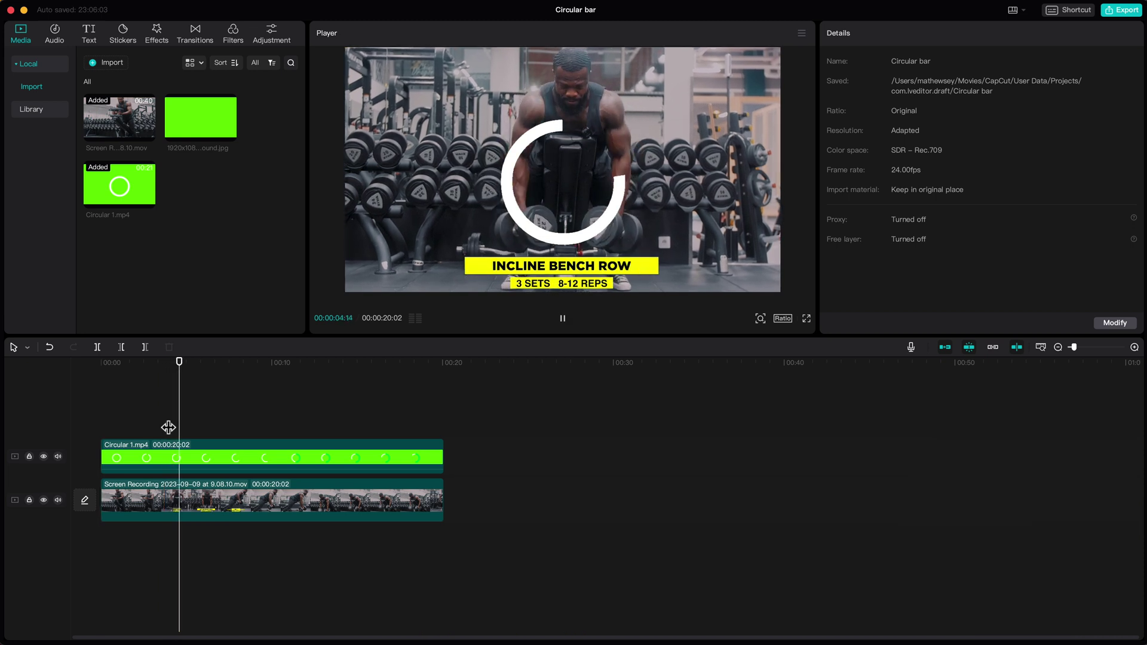
pyautogui.click(215, 454)
pyautogui.hotkey('shift', 'z')
pyautogui.press('space')
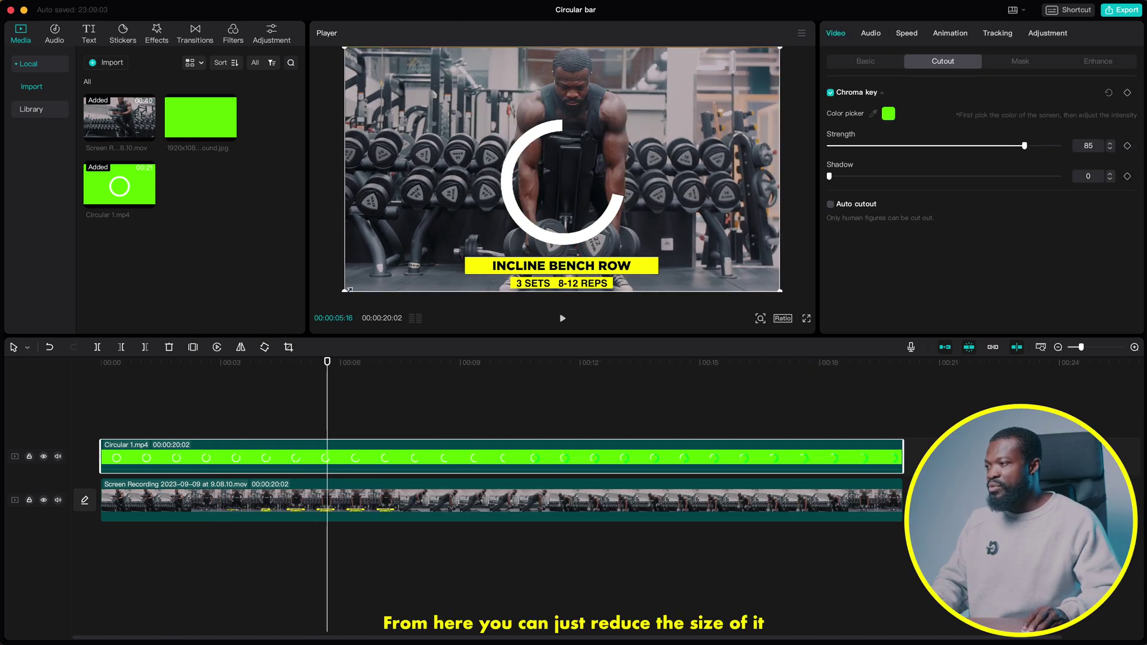
pyautogui.moveTo(349, 287); pyautogui.dragTo(434, 242)
pyautogui.moveTo(567, 190); pyautogui.dragTo(396, 124)
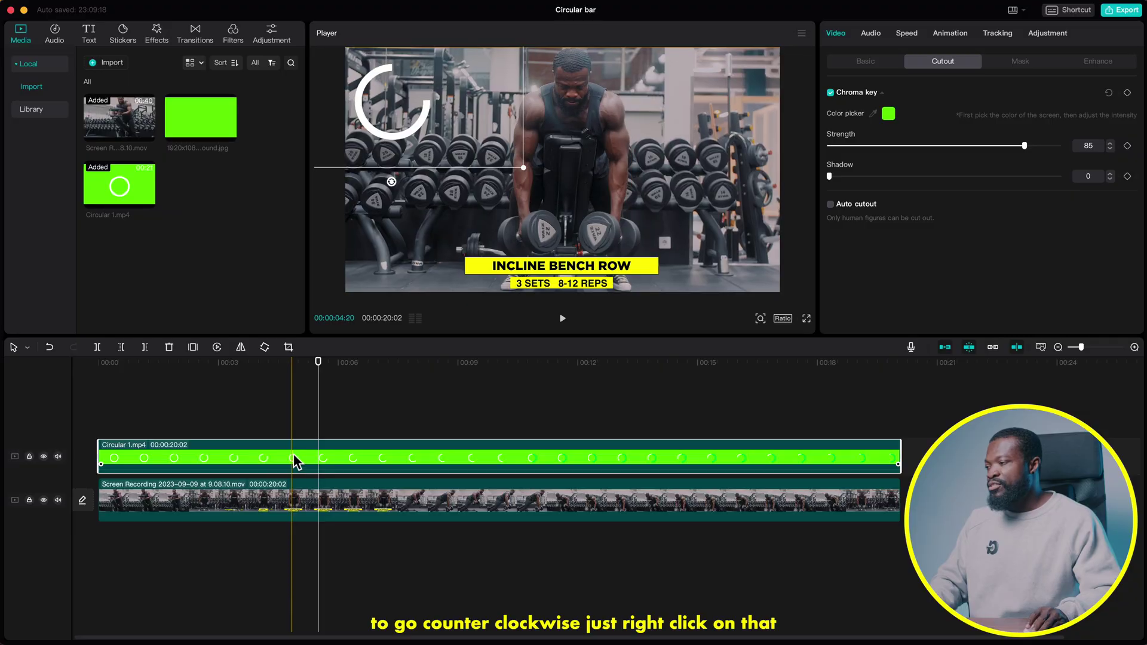
# - Reverse Circular 1.mp4 so the ring sweeps counter-clockwise, and play it back to check
pyautogui.rightClick(295, 461)
pyautogui.moveTo(327, 430)
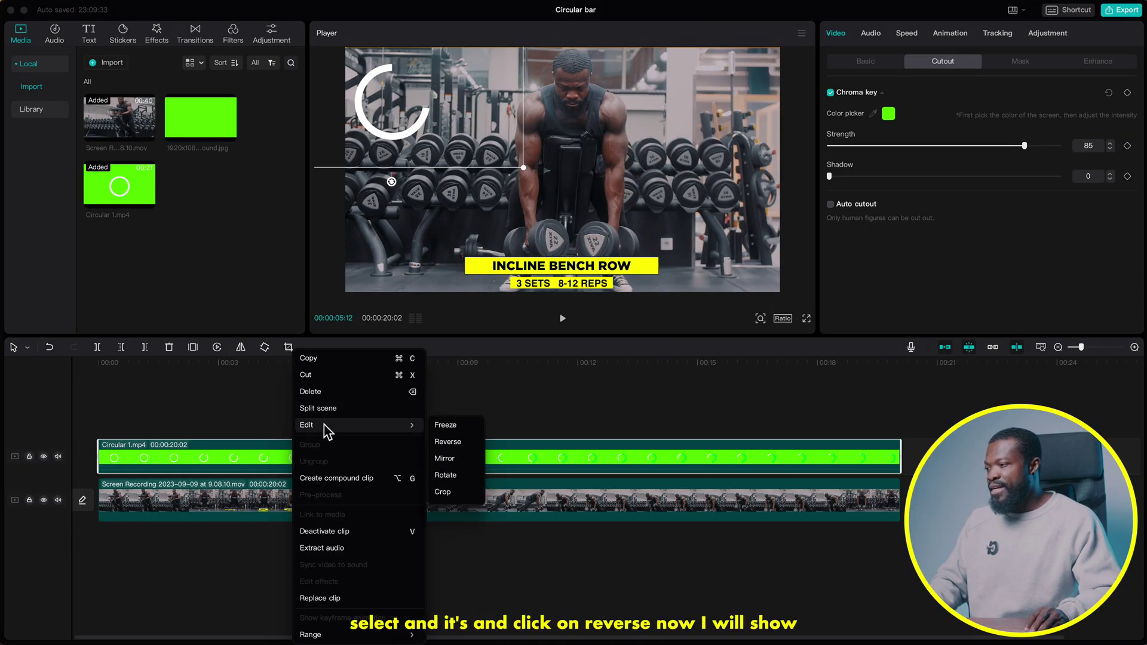
pyautogui.click(448, 442)
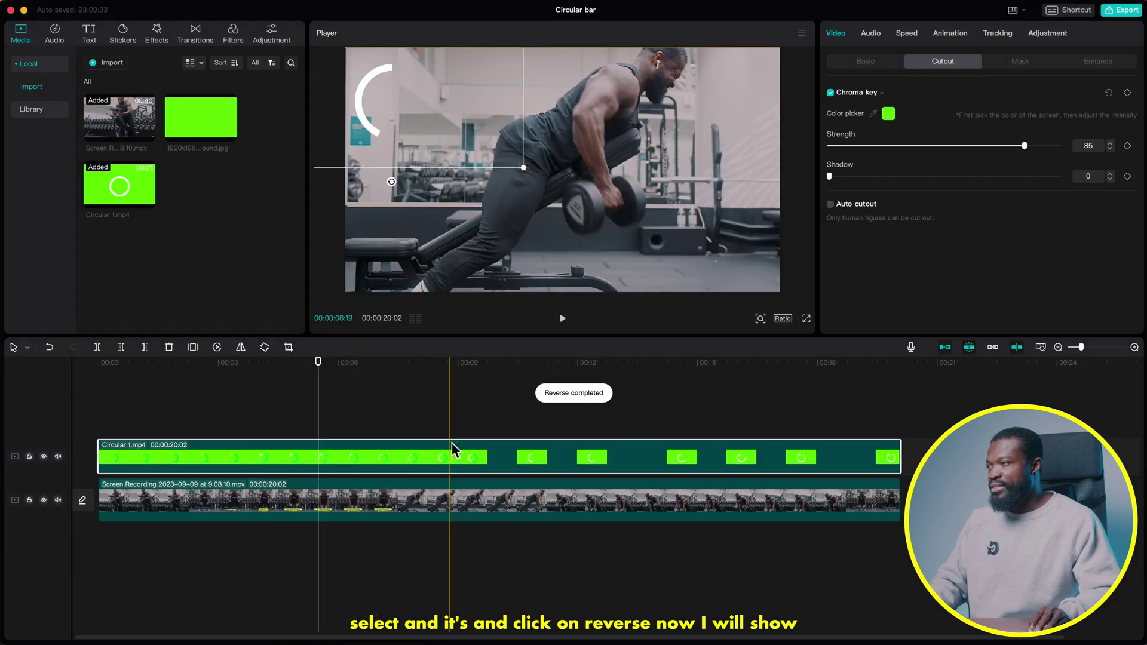
pyautogui.click(157, 430)
pyautogui.press('space')
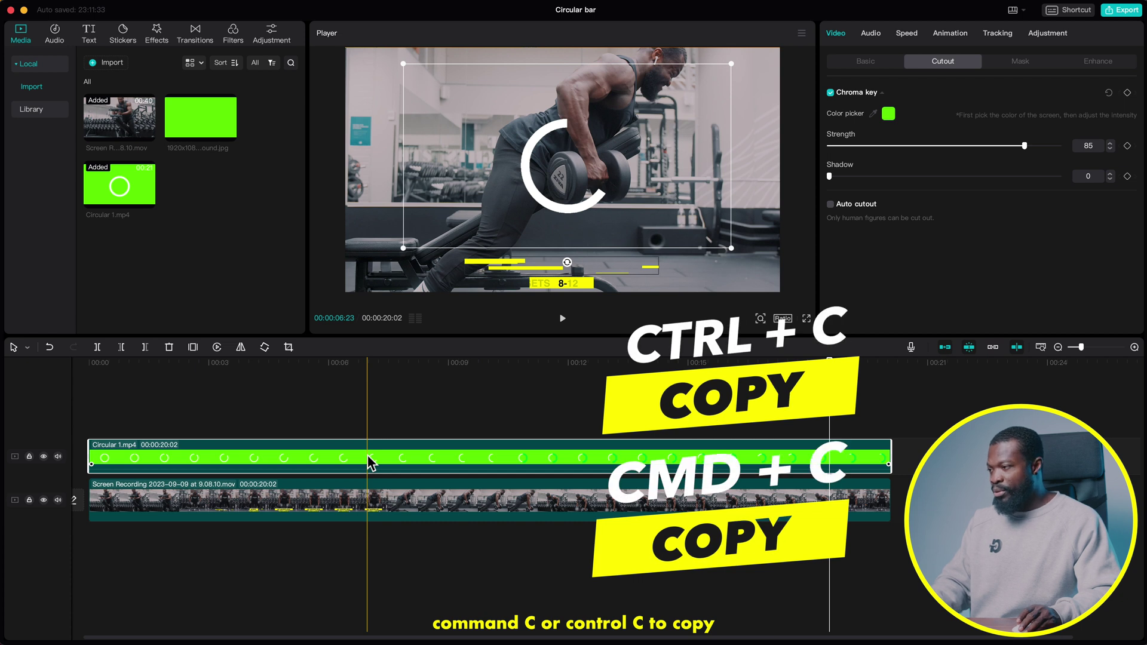
# - Paste a copy of Circular 1.mp4 onto a new track above and disable that top copy
pyautogui.click(92, 400)
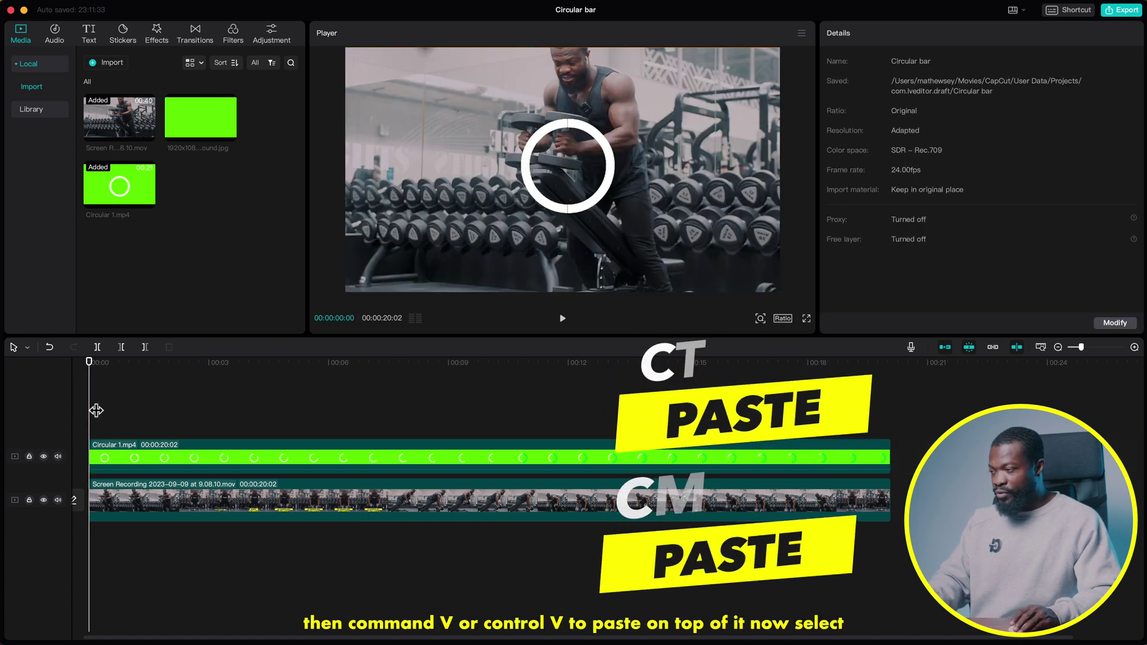
pyautogui.press('super+v')
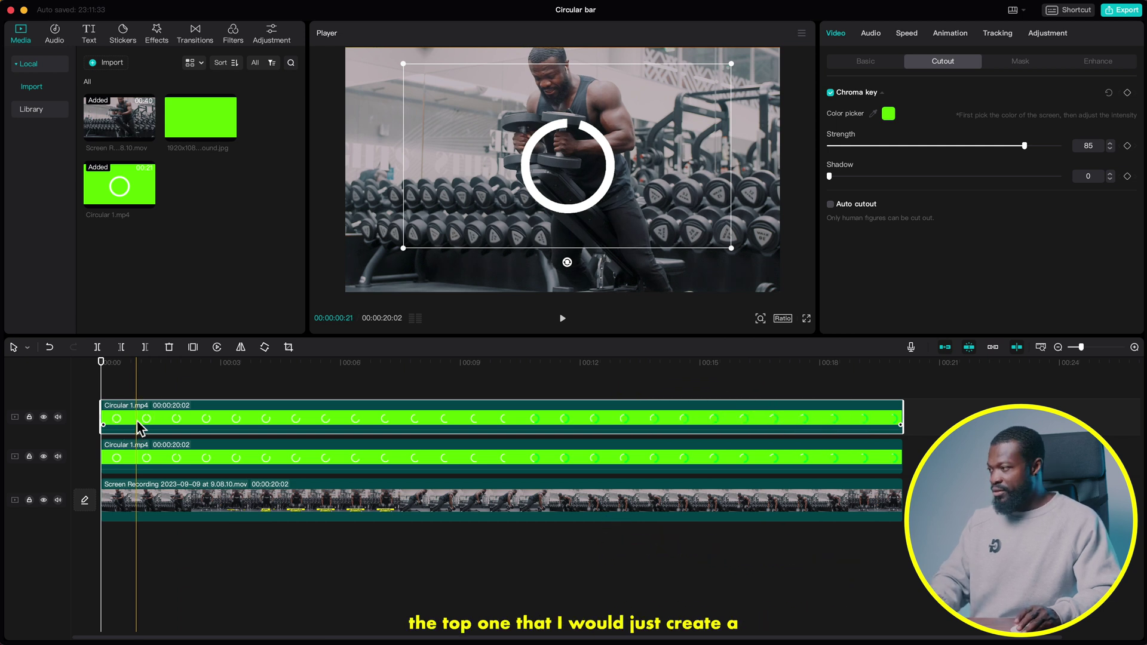
pyautogui.press('v')
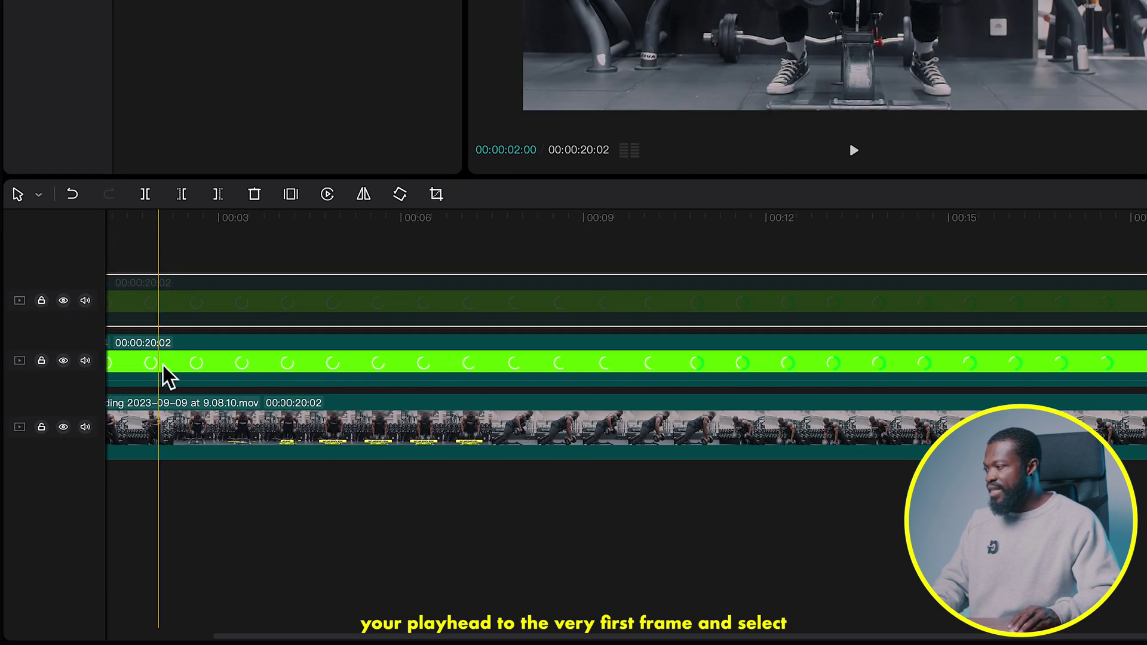
# - Freeze the first frame of the middle ring clip
pyautogui.click(201, 366)
pyautogui.rightClick(158, 366)
pyautogui.moveTo(187, 320)
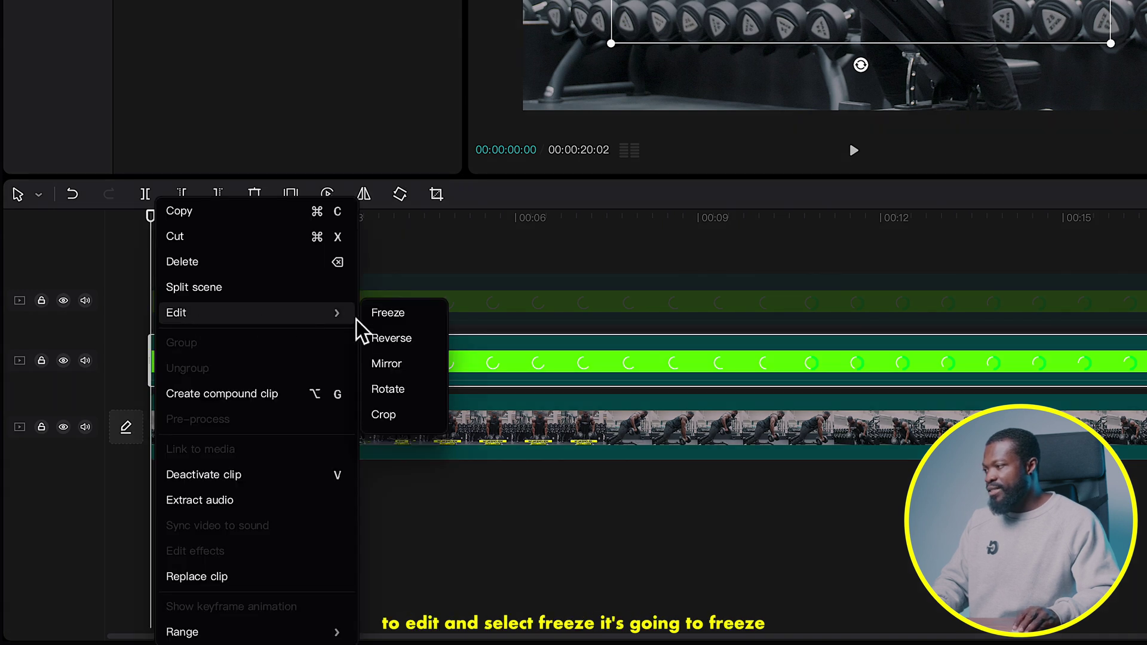
pyautogui.click(396, 317)
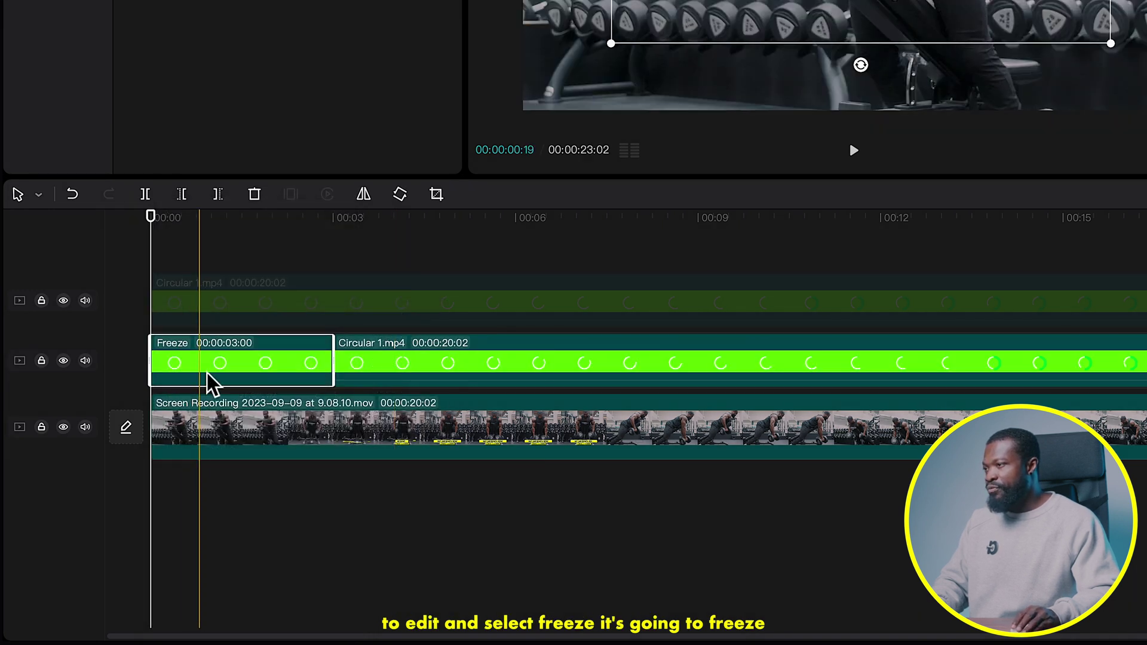
# - Delete the animated remainder and stretch the Freeze clip to end at 20:02
pyautogui.hscroll(1, 436, 380)
pyautogui.click(435, 377)
pyautogui.press('Delete')
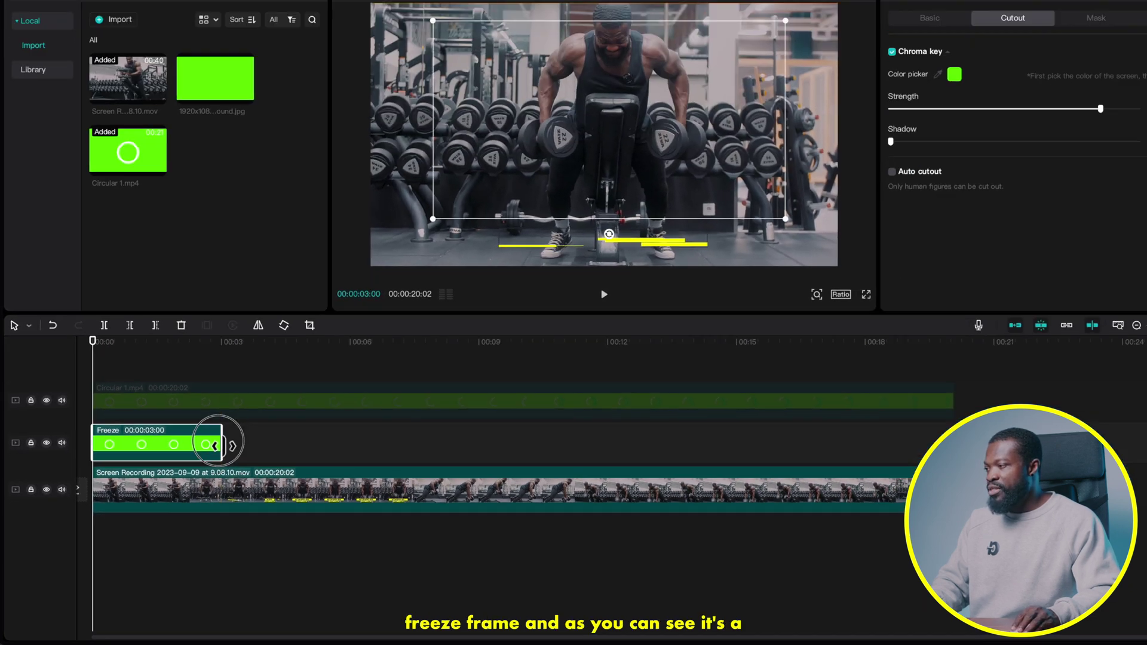
pyautogui.moveTo(297, 382); pyautogui.dragTo(1146, 380)
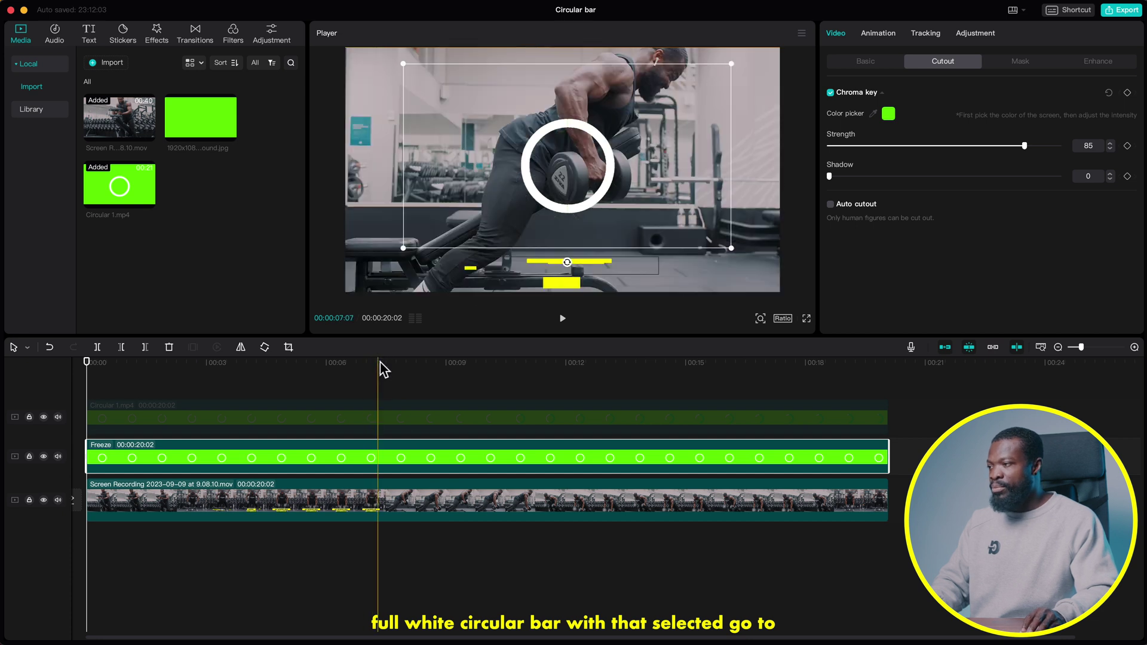
# - Lower the Freeze ring's opacity to about 30% so it reads as a faint track
pyautogui.click(379, 365)
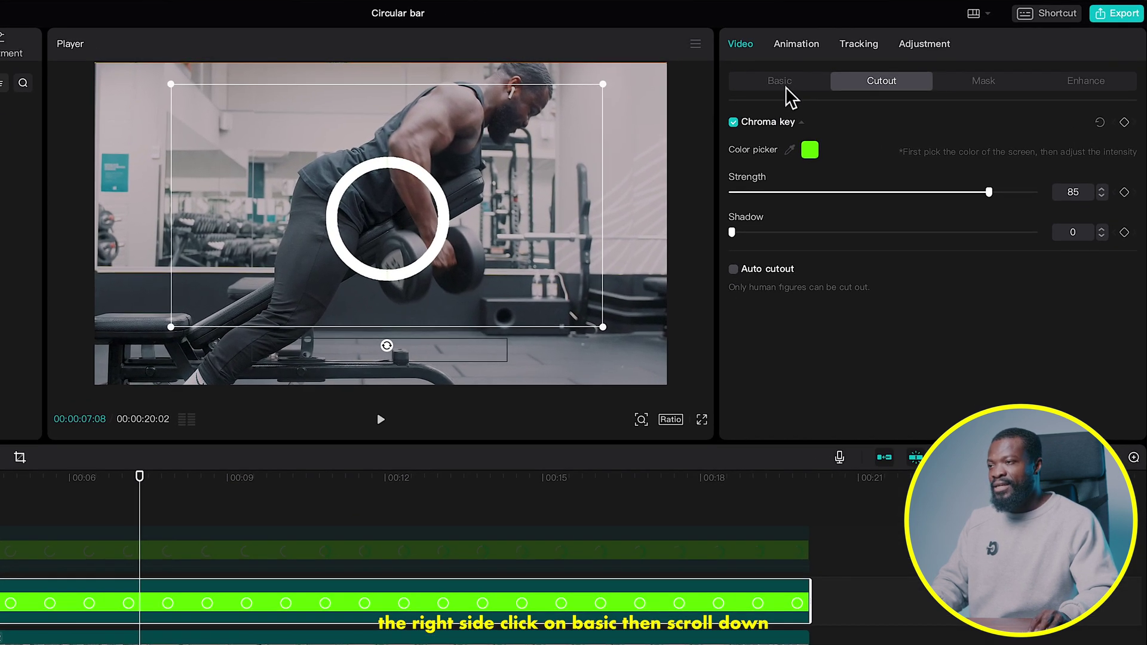
pyautogui.click(870, 65)
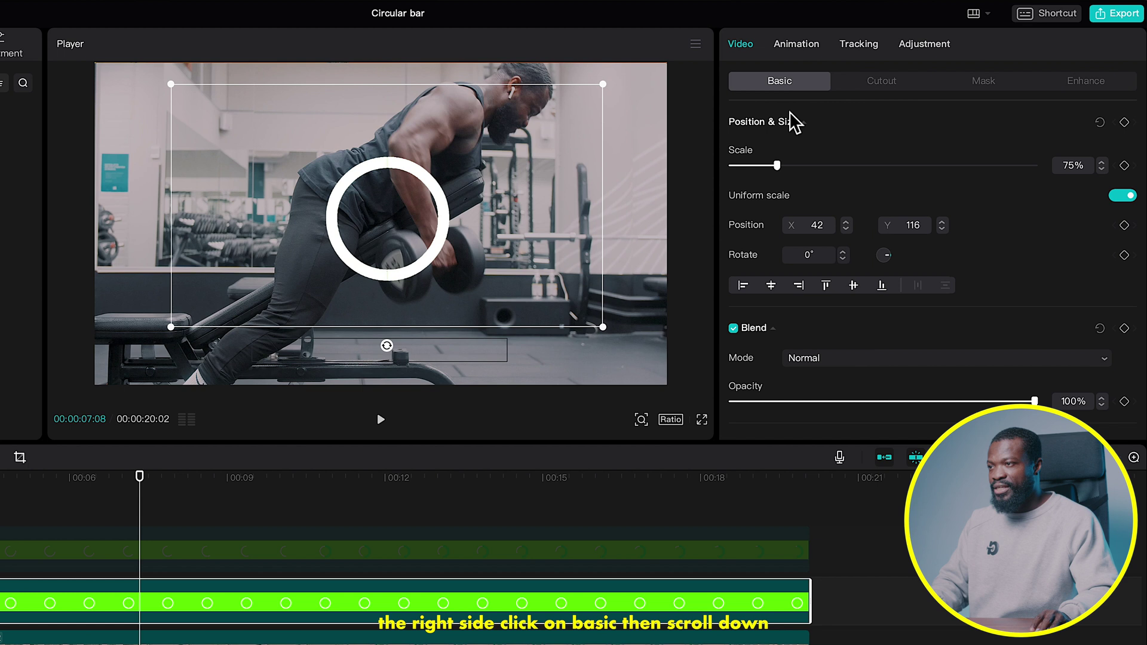
pyautogui.scroll(-2, 833, 338)
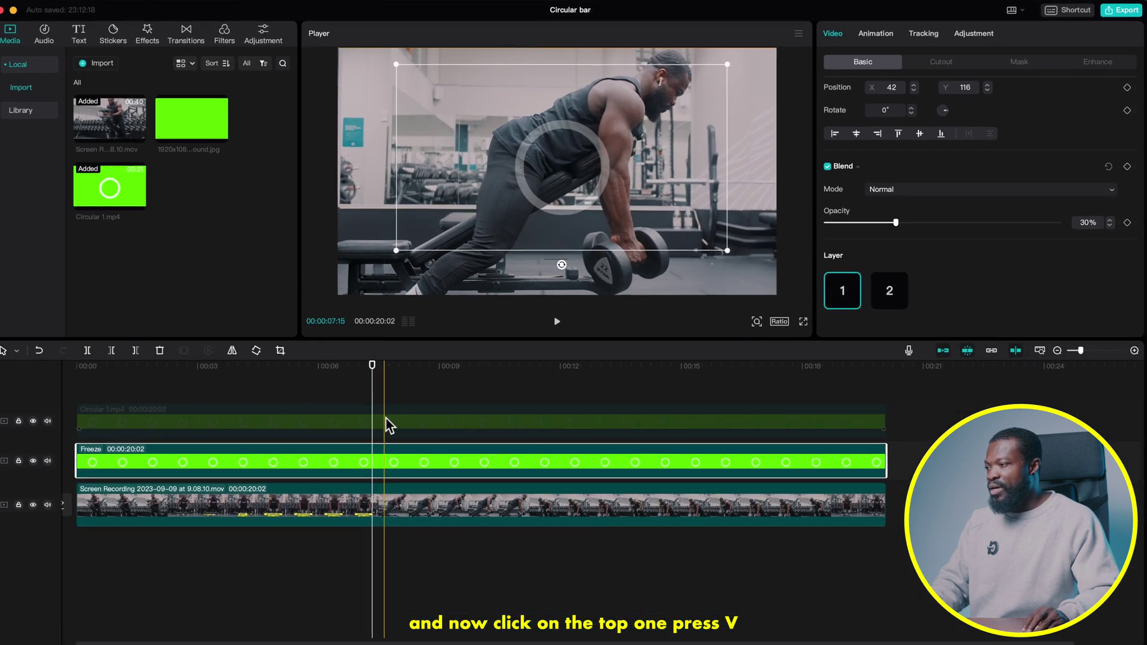
# - Re-enable the top progress ring clip and play the finished composite
pyautogui.click(158, 547)
pyautogui.press('v')
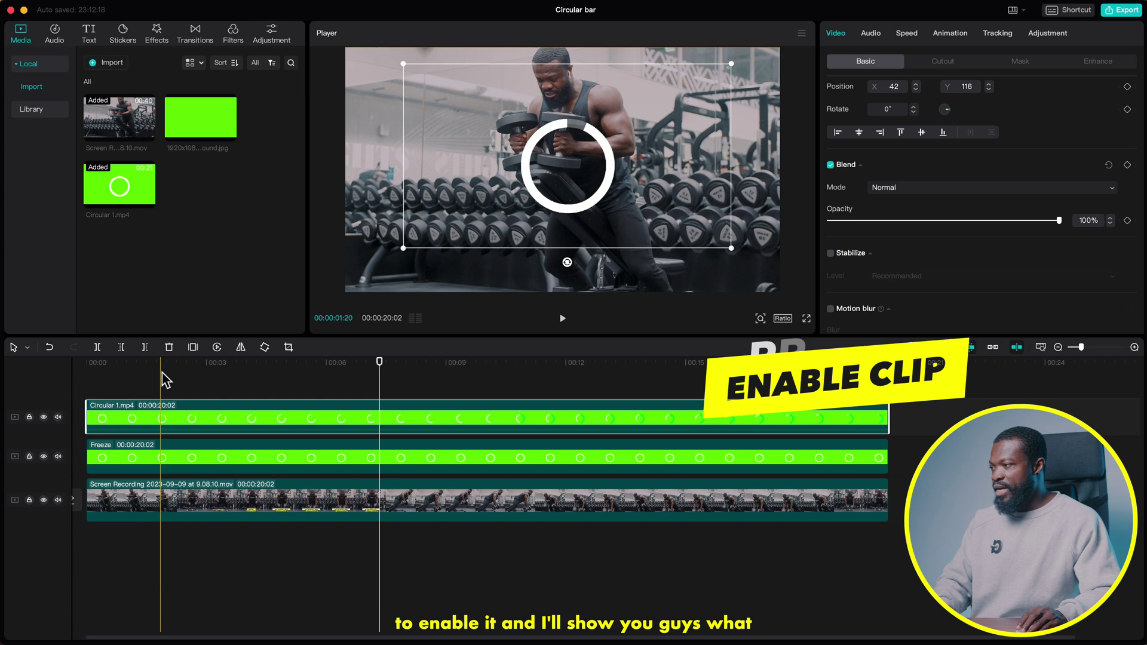
pyautogui.click(243, 384)
pyautogui.press('space')
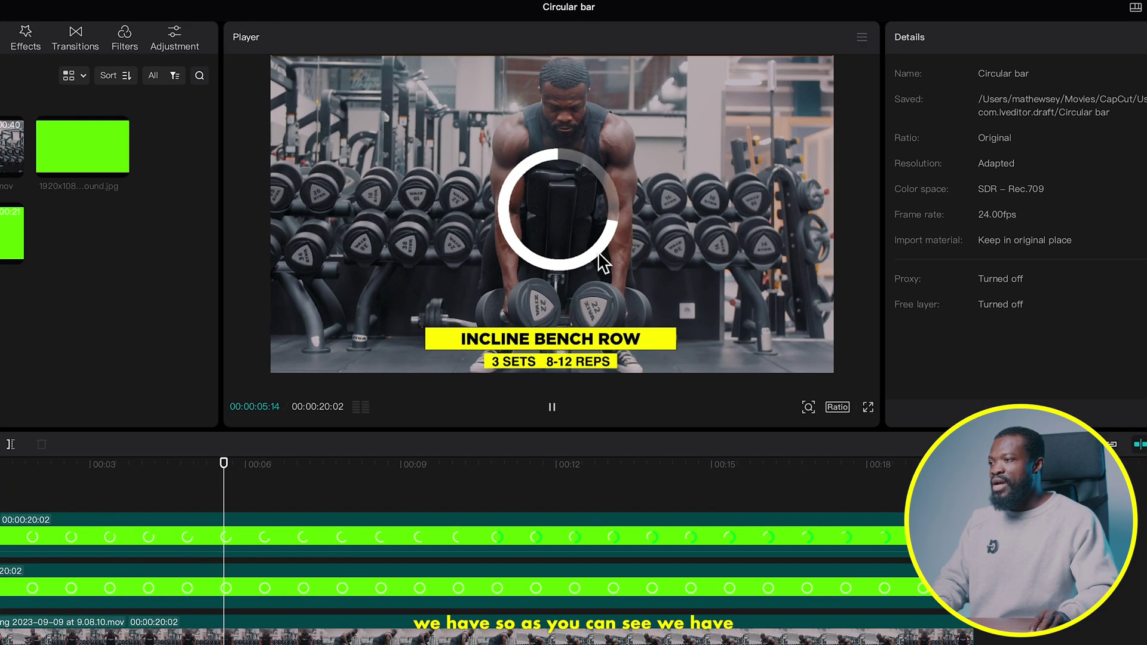